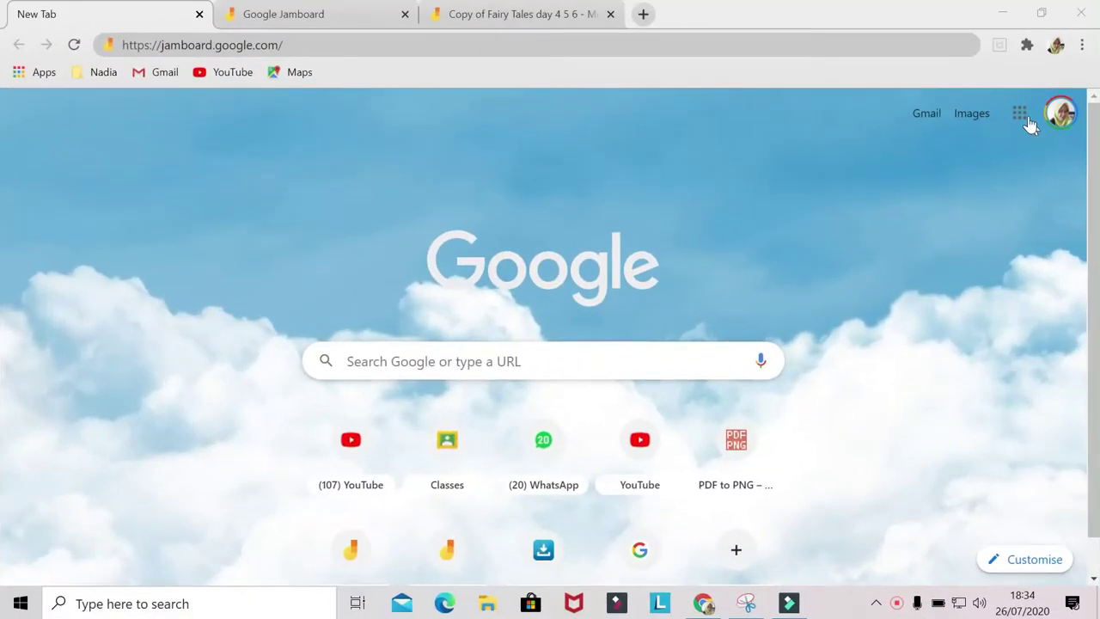
Look up Jamboard in the Google apps list and open its home page at jamboard.google.com.
click(1018, 118)
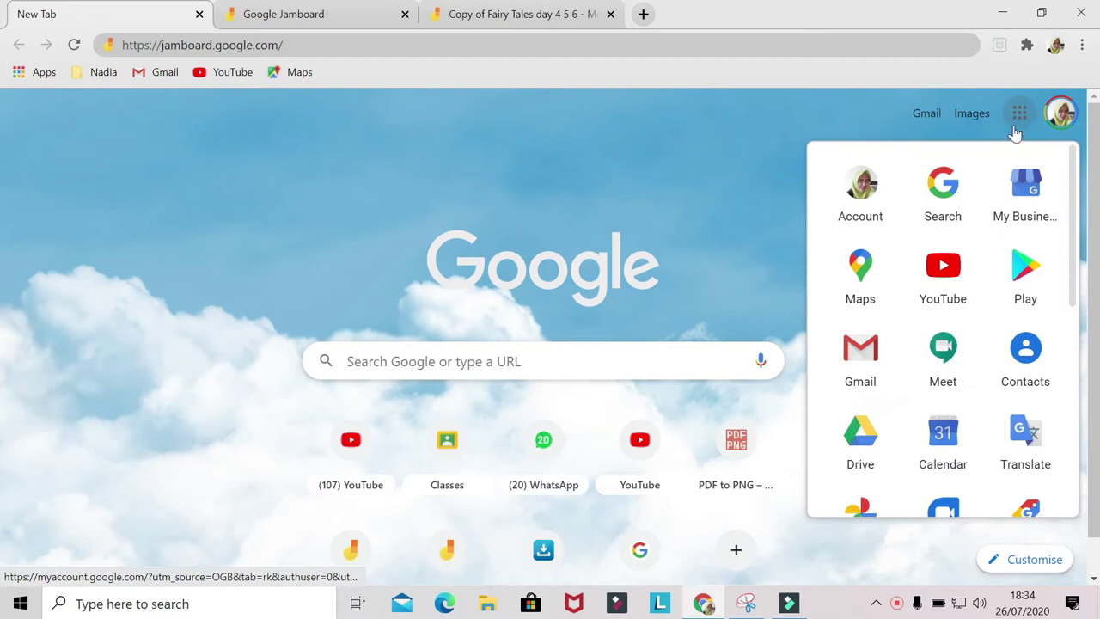
scroll(922, 443, down, 1)
scroll(922, 444, down, 2)
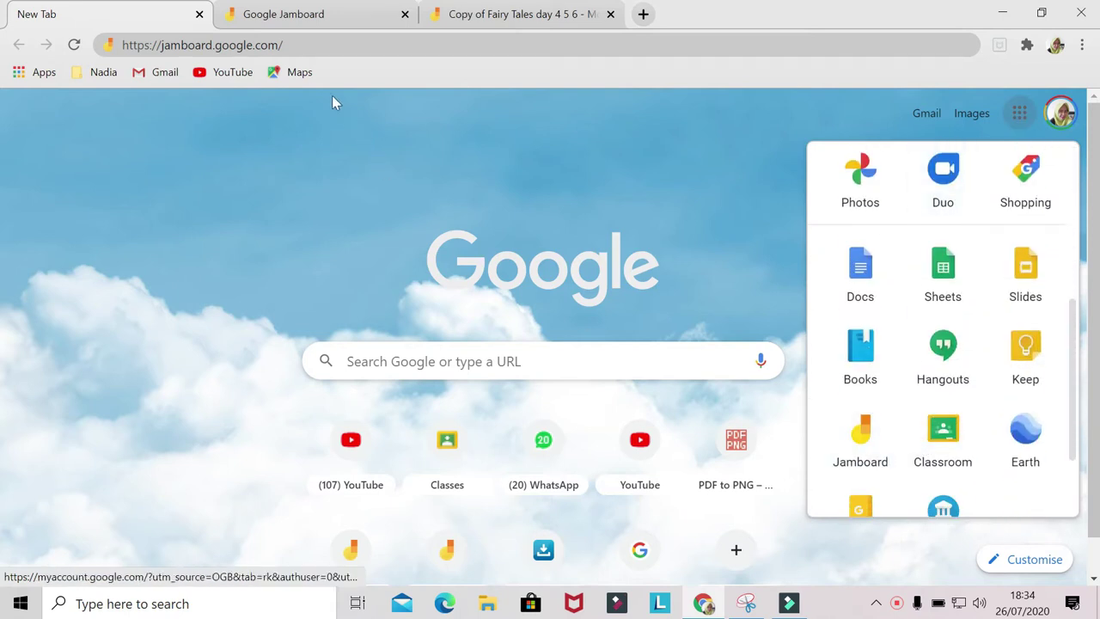
click(305, 42)
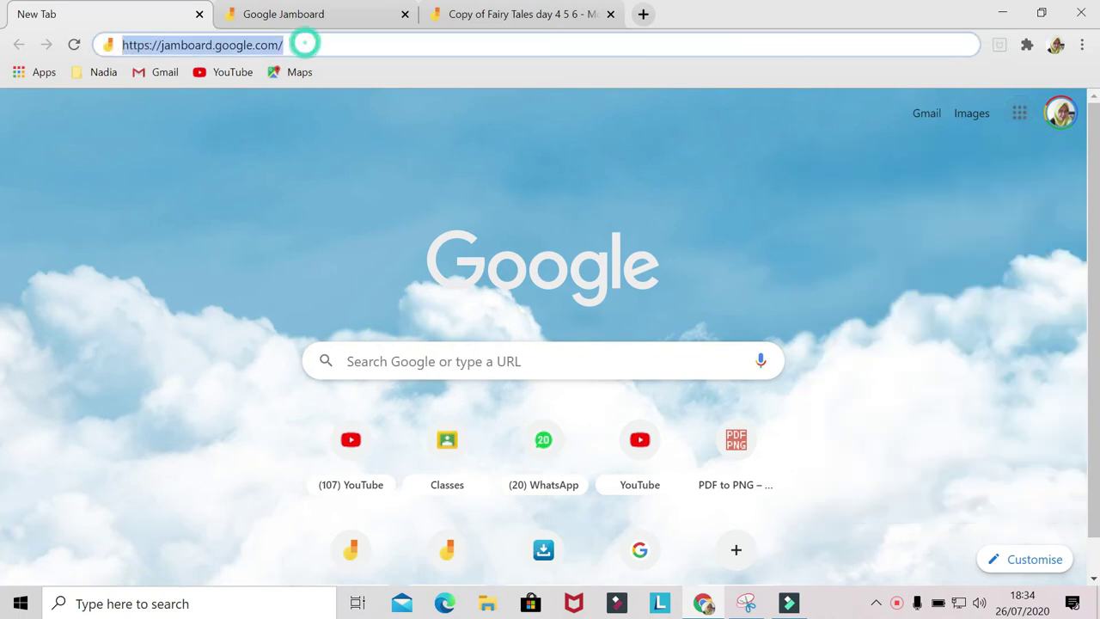
key(Return)
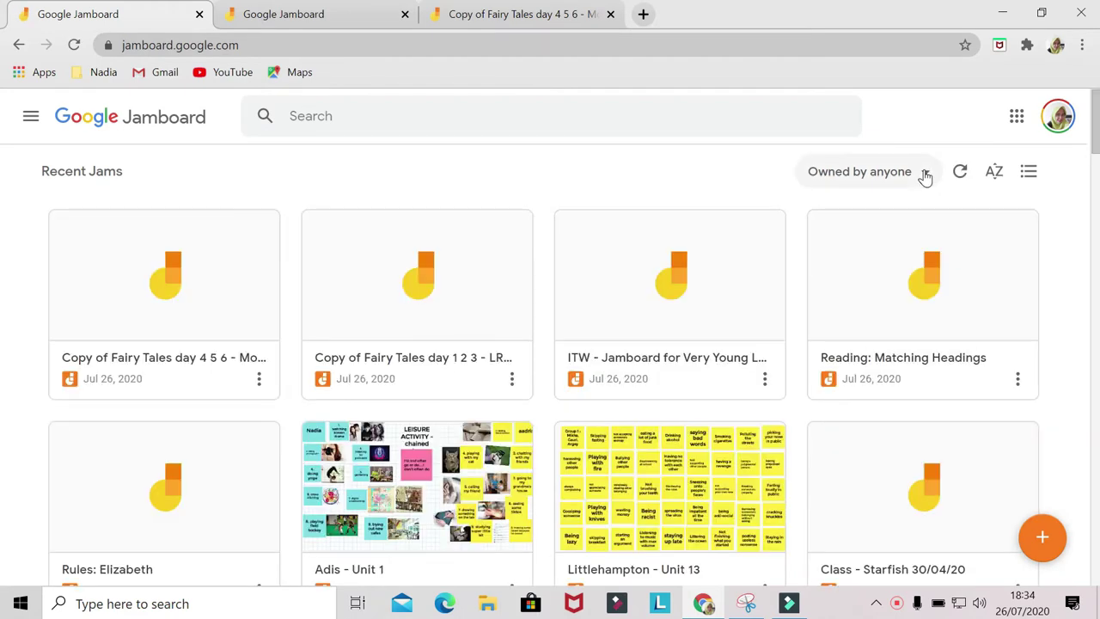
Review the ownership filter and sorting options for the recent jams, and preview the list view before returning to the grid.
click(925, 174)
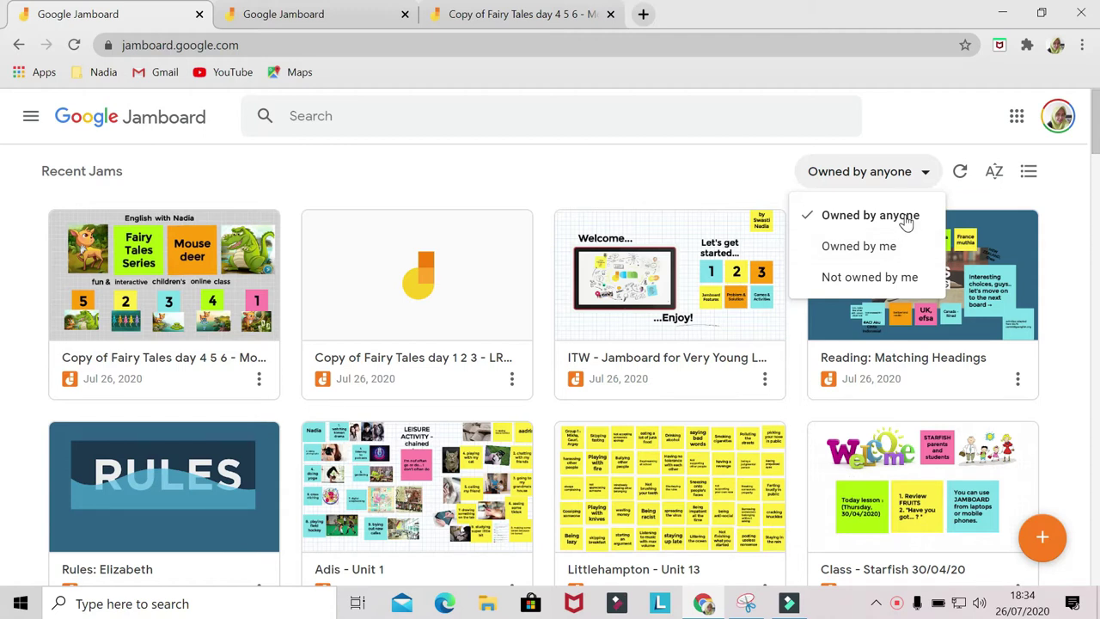
click(994, 172)
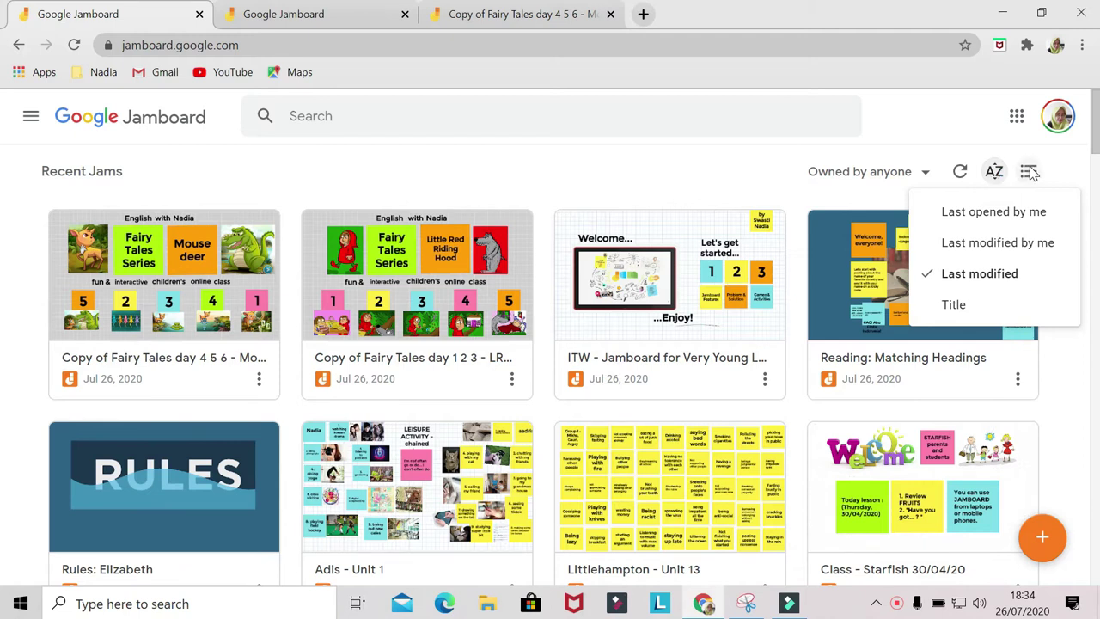
click(1029, 171)
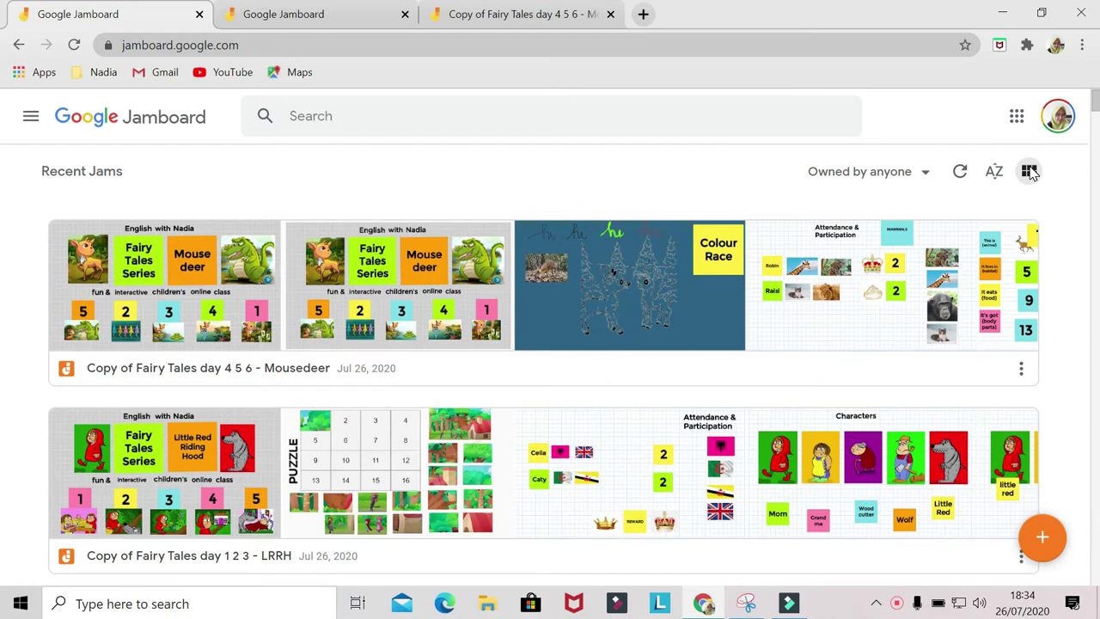
click(1031, 172)
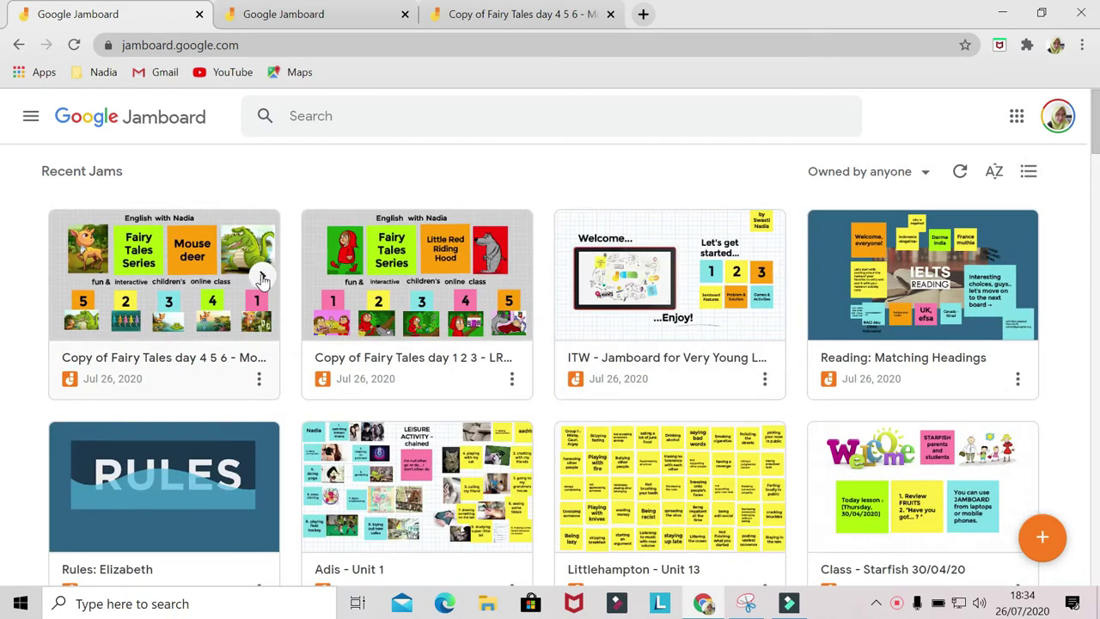
Browse the frame previews of the "Copy of Fairy Tales day 4 5 6" jam and view its file actions.
click(262, 276)
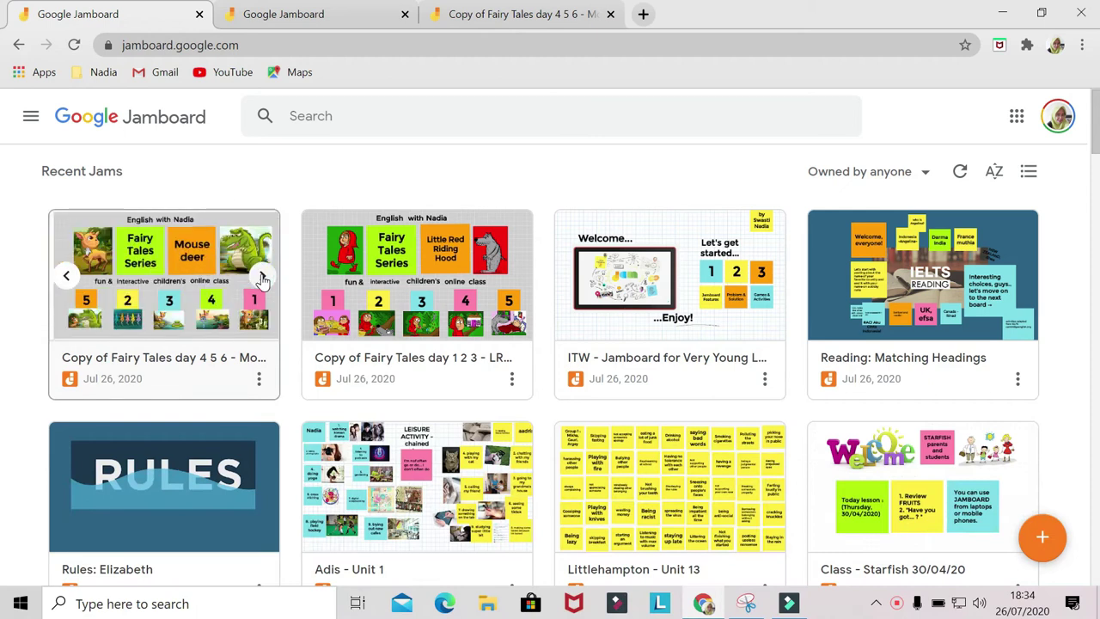
click(262, 277)
click(262, 278)
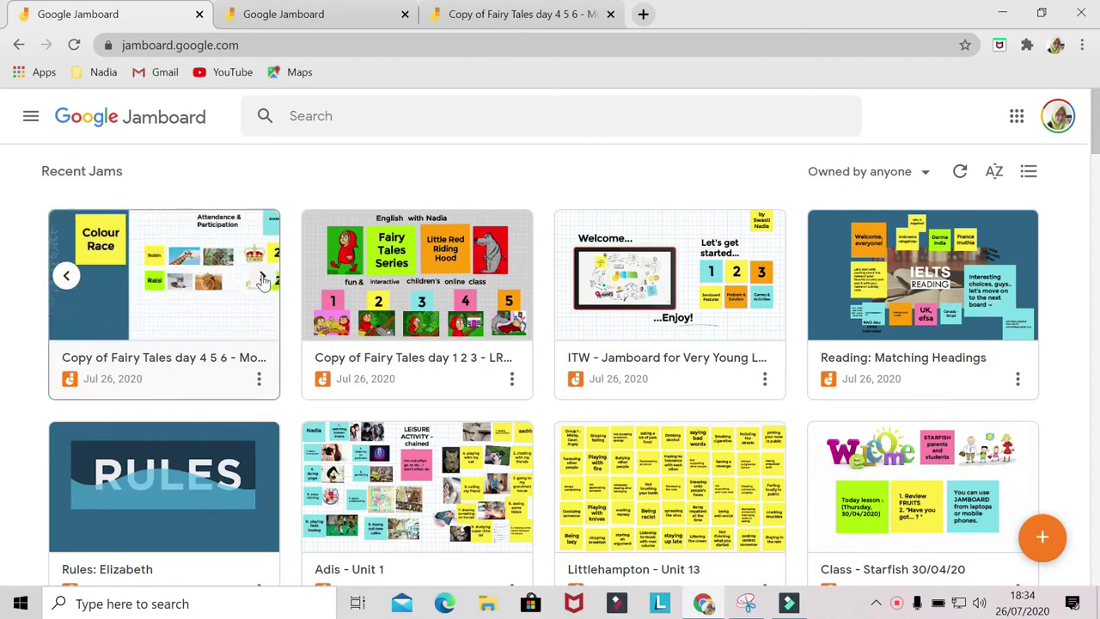
click(262, 277)
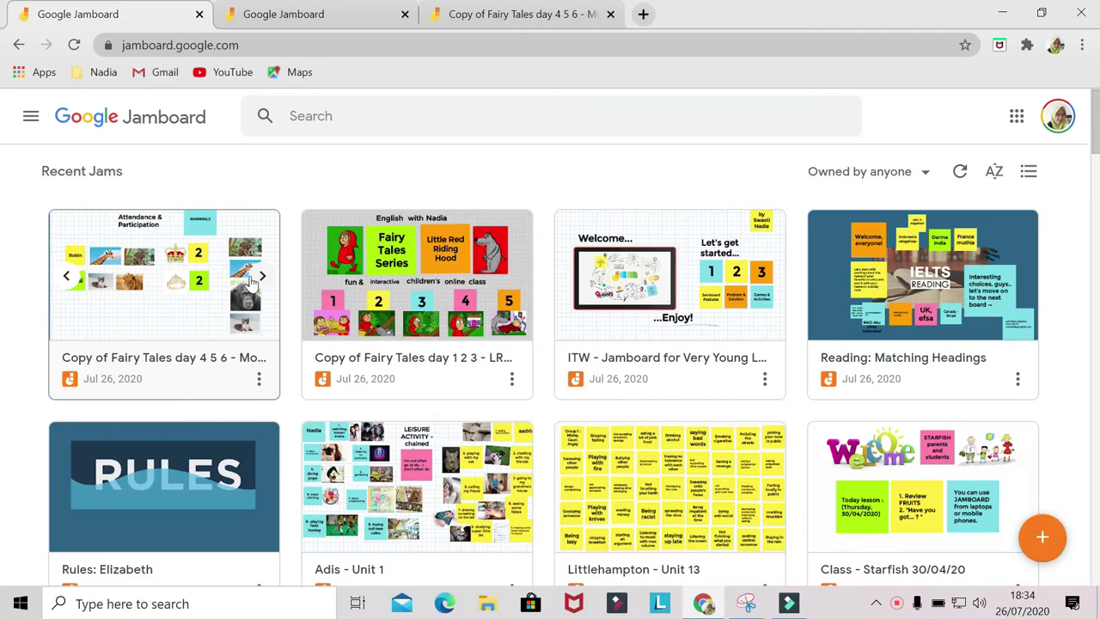
click(258, 378)
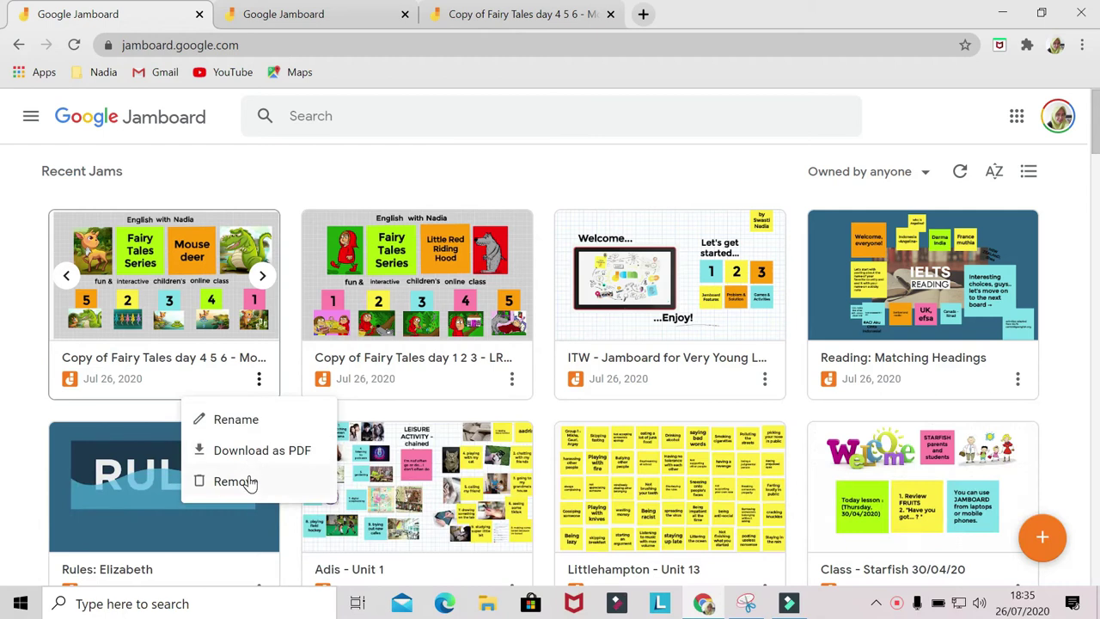
click(1074, 408)
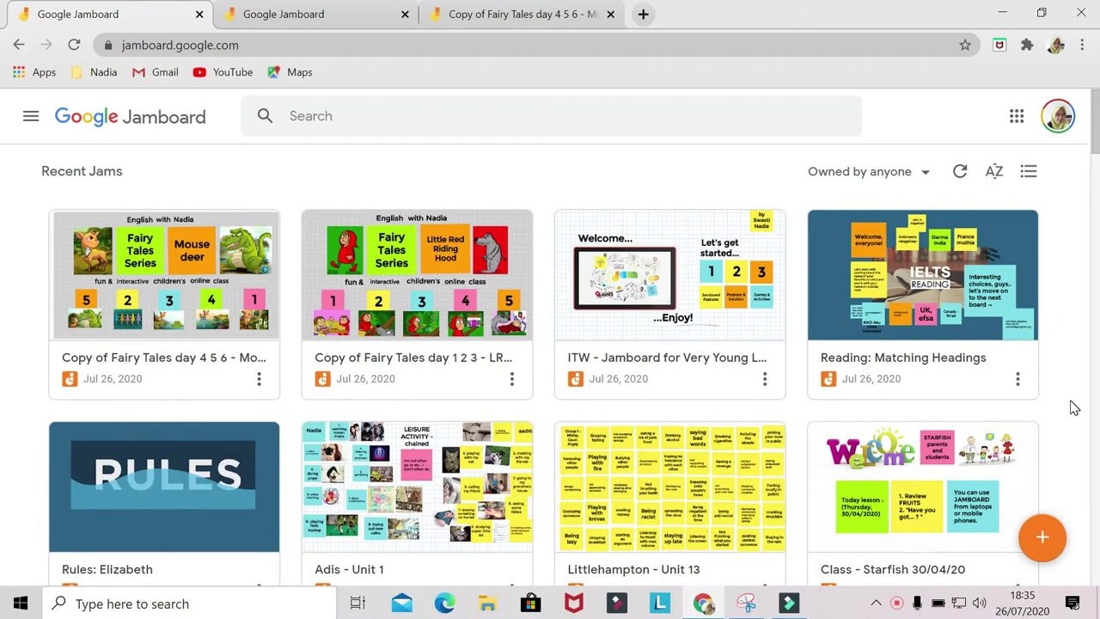
Create a new blank jam and keep its default title.
click(1043, 538)
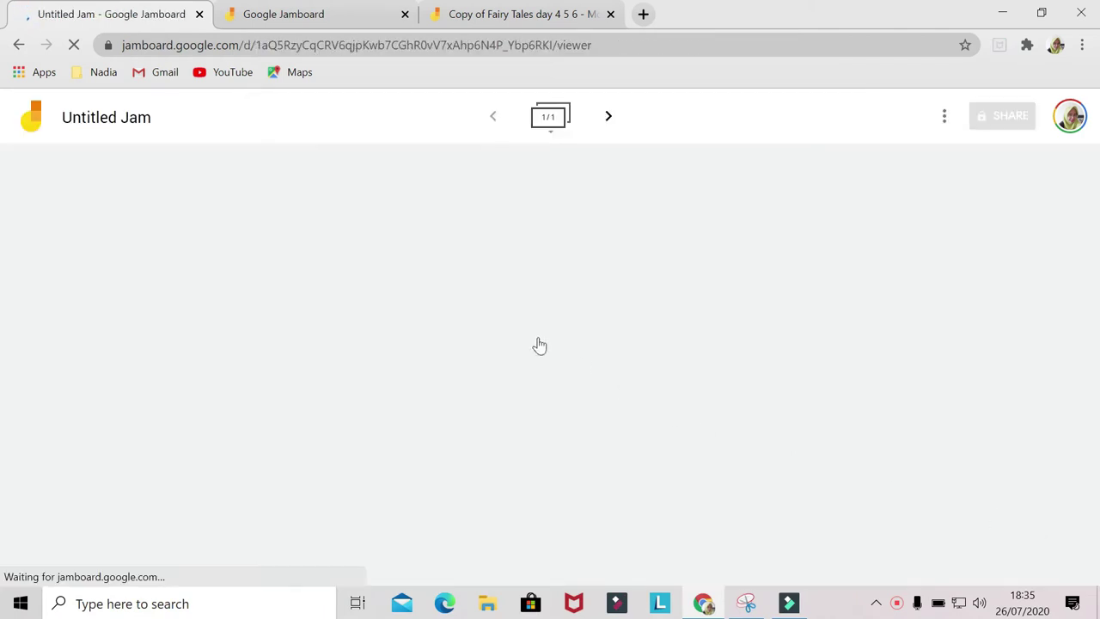
click(126, 121)
key(Escape)
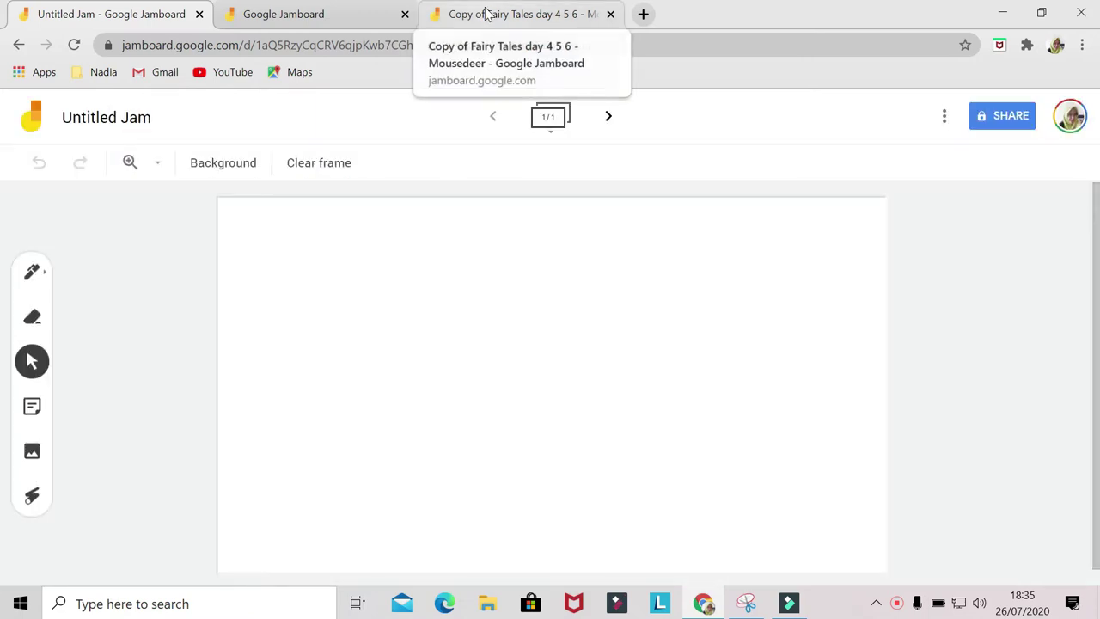
Switch to the open Mousedeer fairy tales jam and trace over the deer drawing with the laser.
click(485, 13)
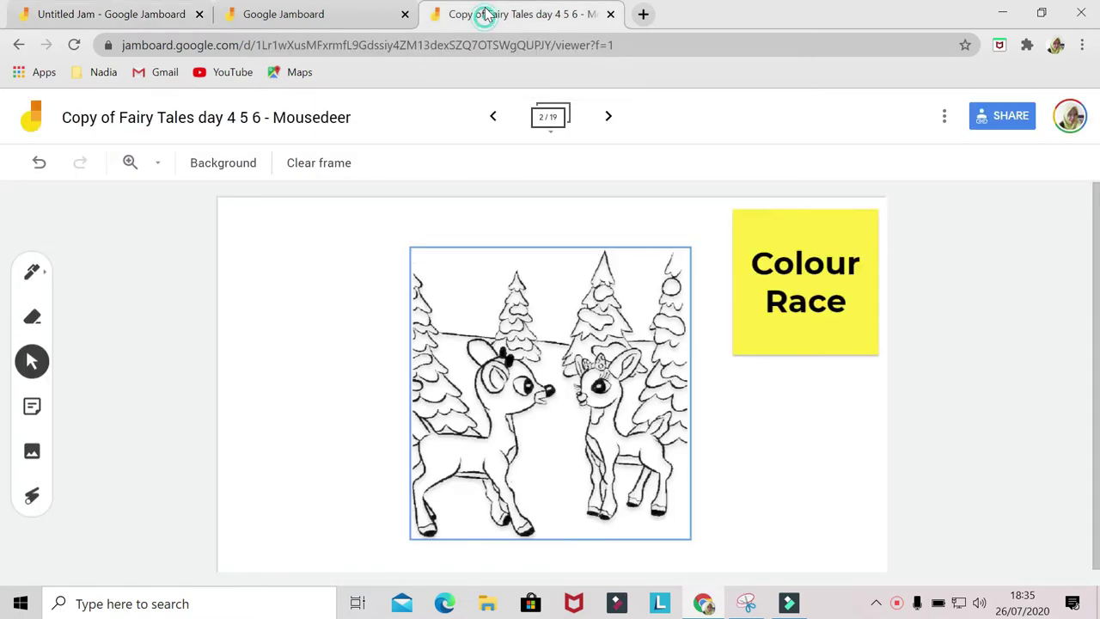
click(32, 497)
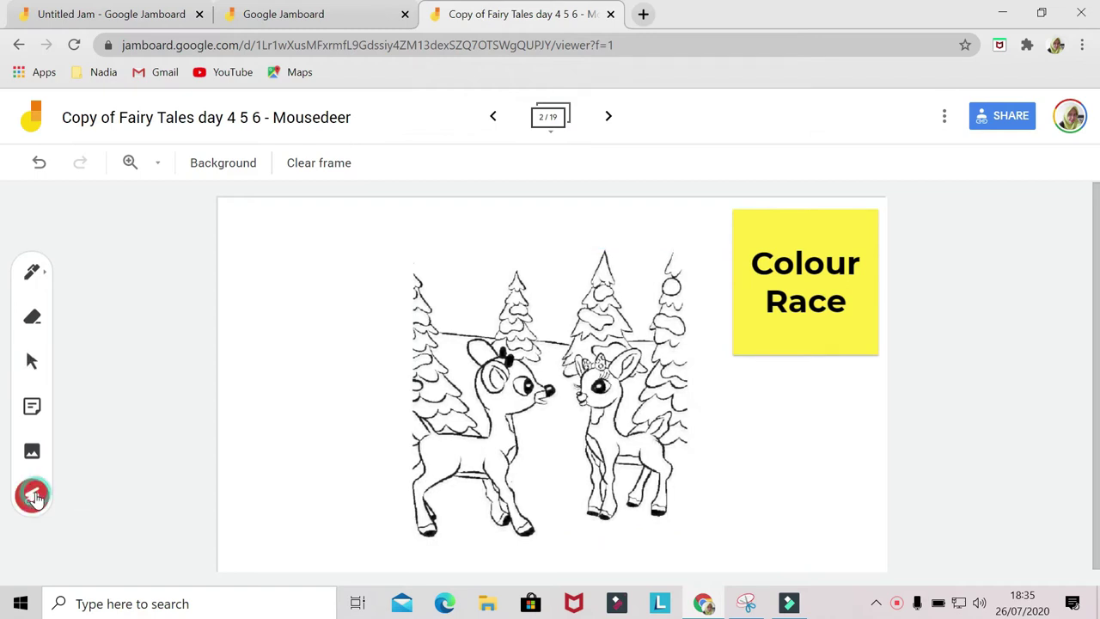
mouse_move(676, 249)
mouse_down()
mouse_move(473, 223)
mouse_move(387, 444)
mouse_move(636, 536)
mouse_move(710, 399)
mouse_up()
mouse_move(680, 305)
mouse_down()
mouse_move(424, 280)
mouse_move(421, 503)
mouse_move(699, 459)
mouse_move(477, 283)
mouse_move(457, 510)
mouse_move(699, 405)
mouse_move(528, 302)
mouse_move(383, 430)
mouse_up()
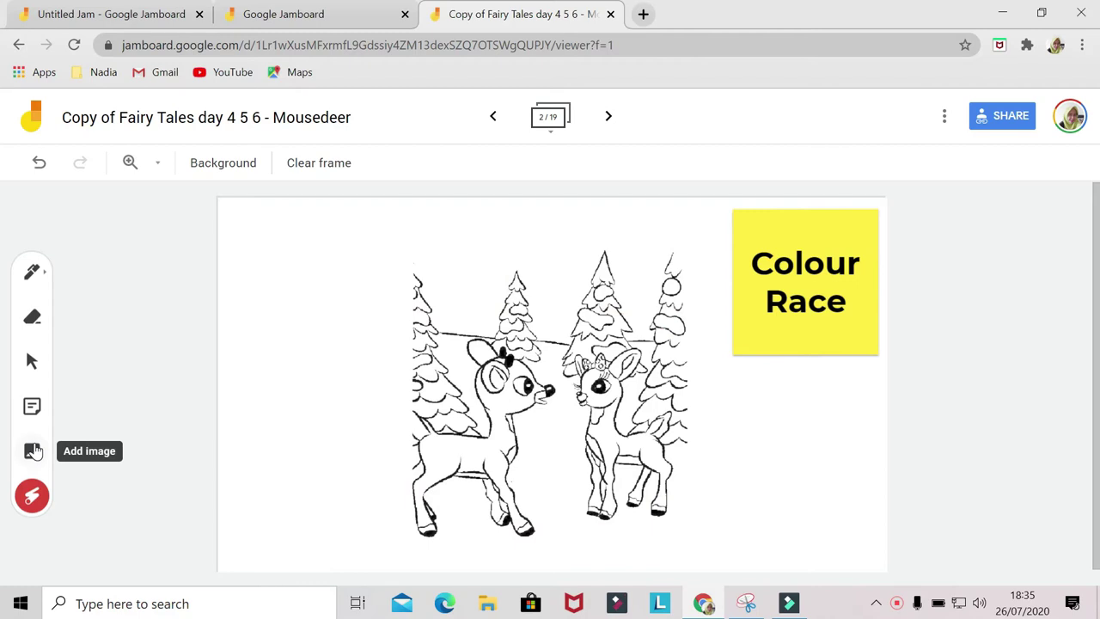
Upload the deer colouring picture from the device and place it, slightly enlarged, on the left side of the frame.
click(32, 453)
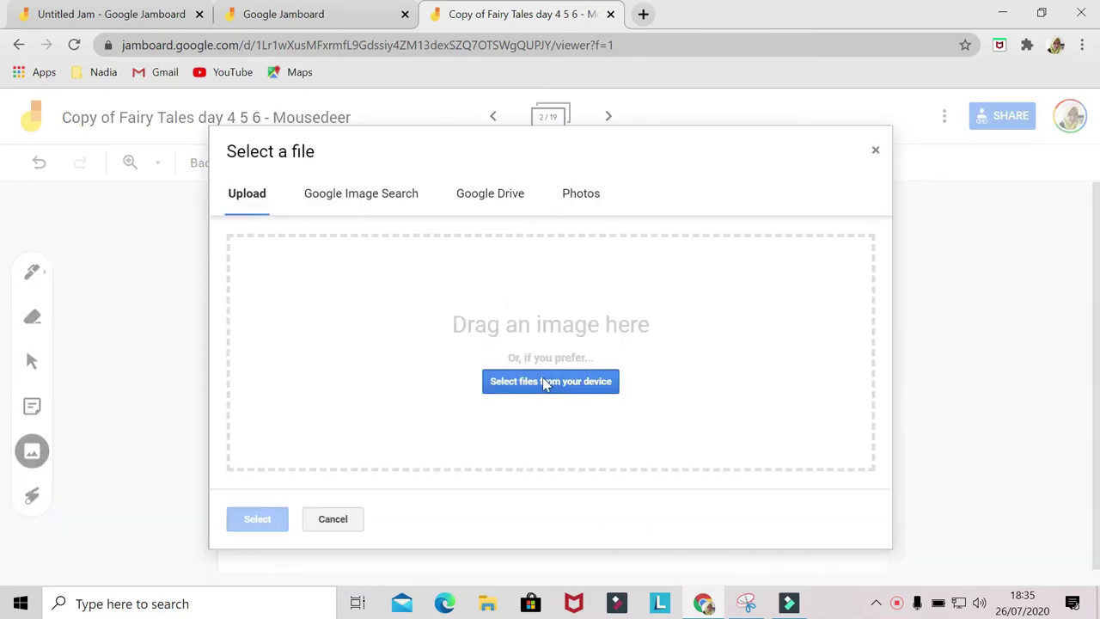
click(543, 382)
click(300, 172)
click(801, 386)
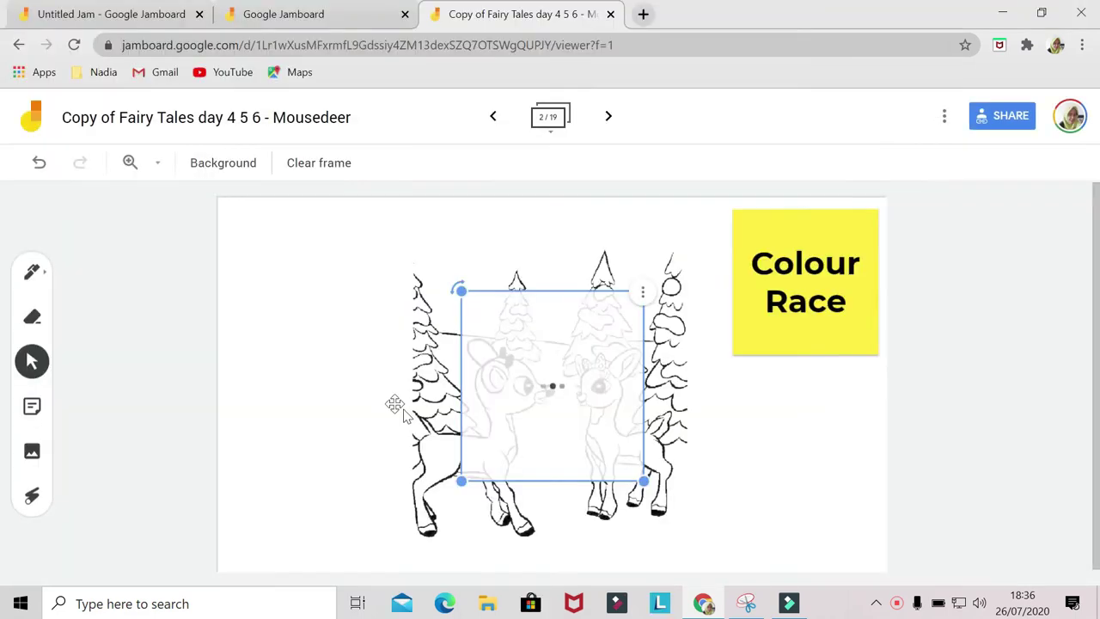
drag(557, 391, 339, 346)
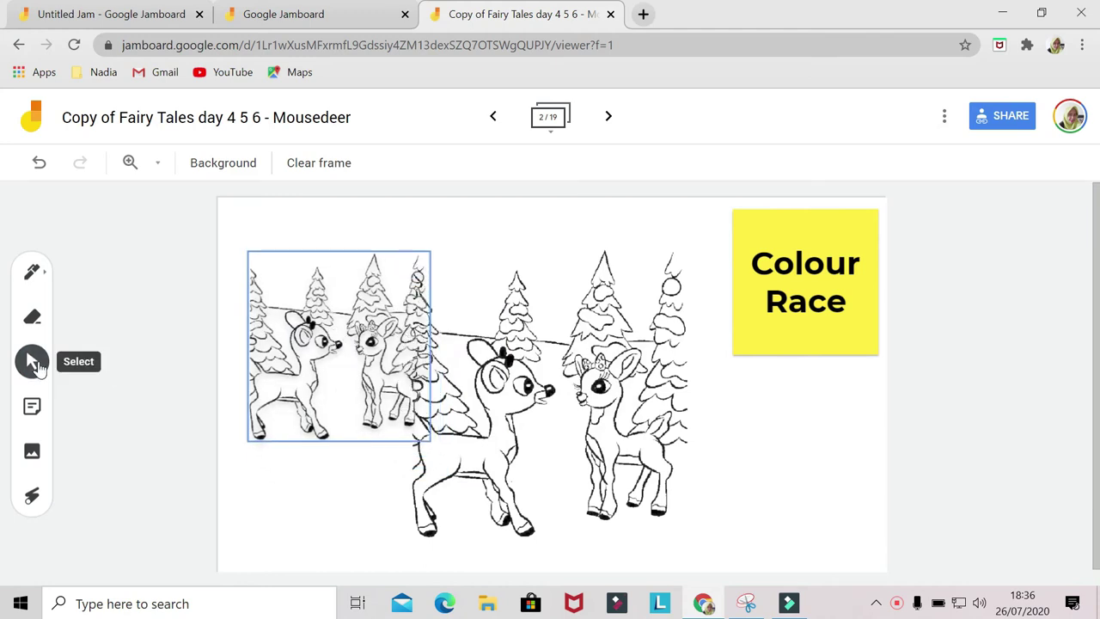
drag(428, 440, 448, 460)
Duplicate the uploaded deer picture and delete the copy.
click(449, 253)
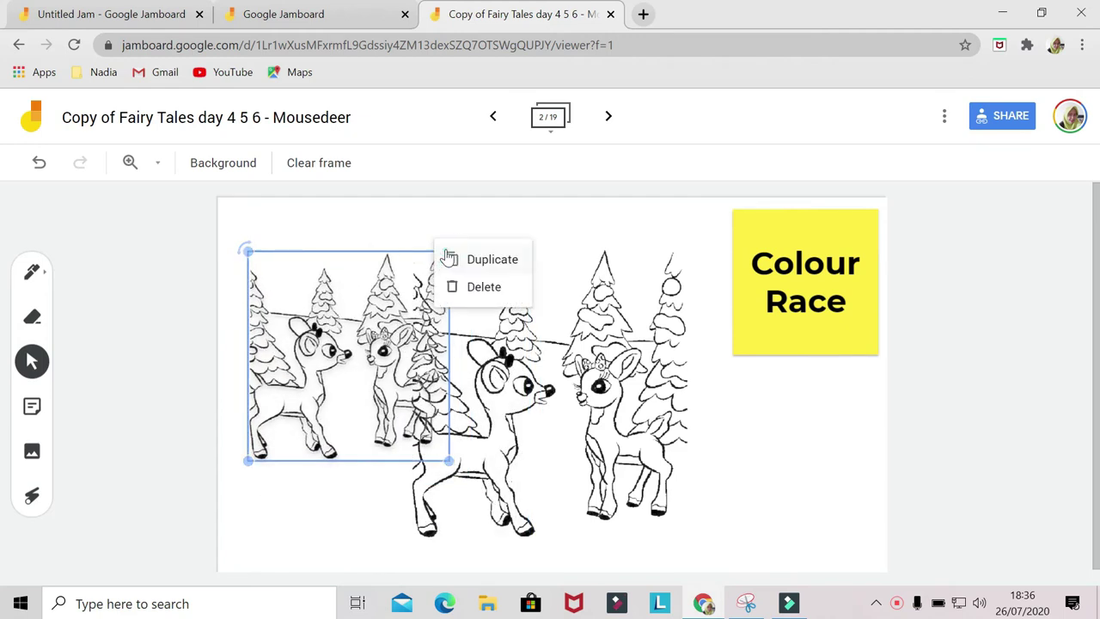
click(477, 261)
click(466, 272)
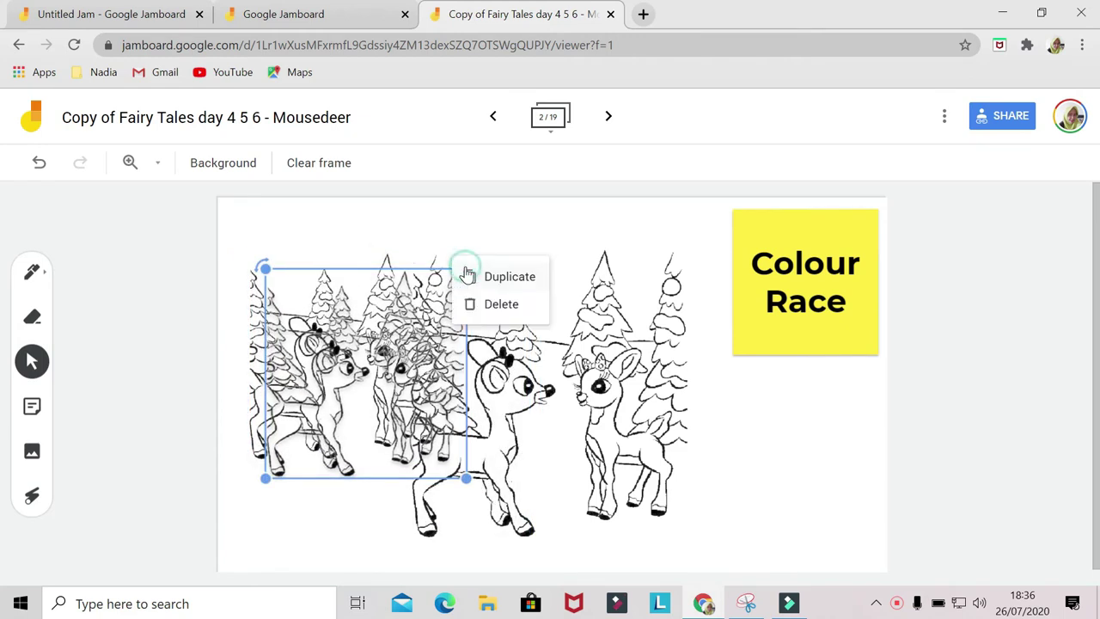
click(493, 305)
Rotate the smaller uploaded deer picture slightly and delete it from the frame.
click(286, 301)
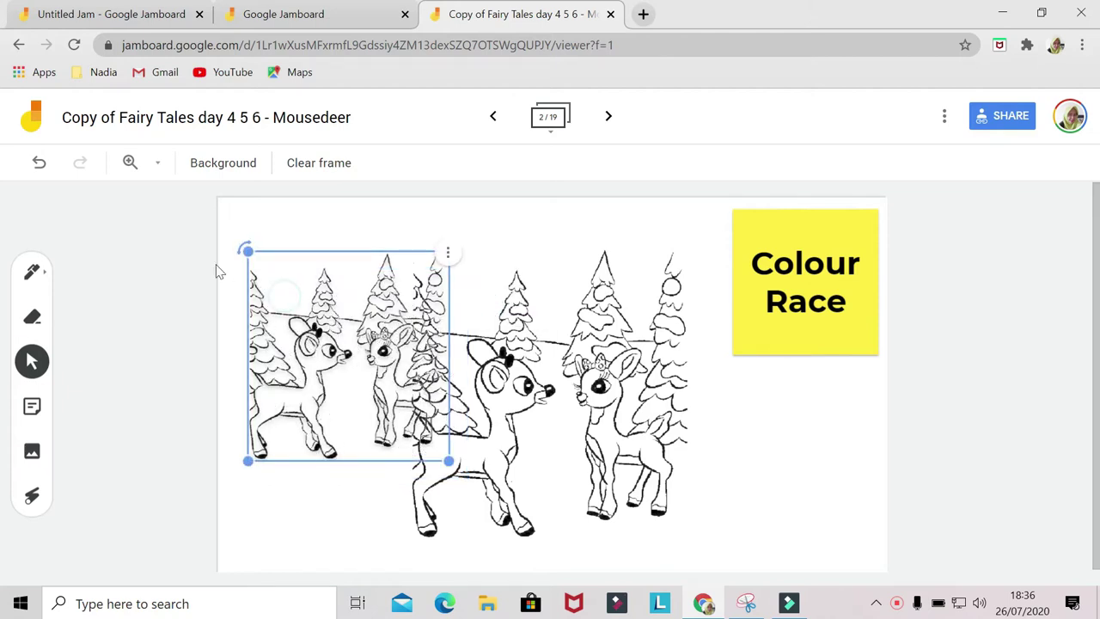
drag(247, 250, 222, 285)
key(Delete)
Search Google Images for "mouse deer", select the first result, and check the Photos source without inserting any image.
click(32, 451)
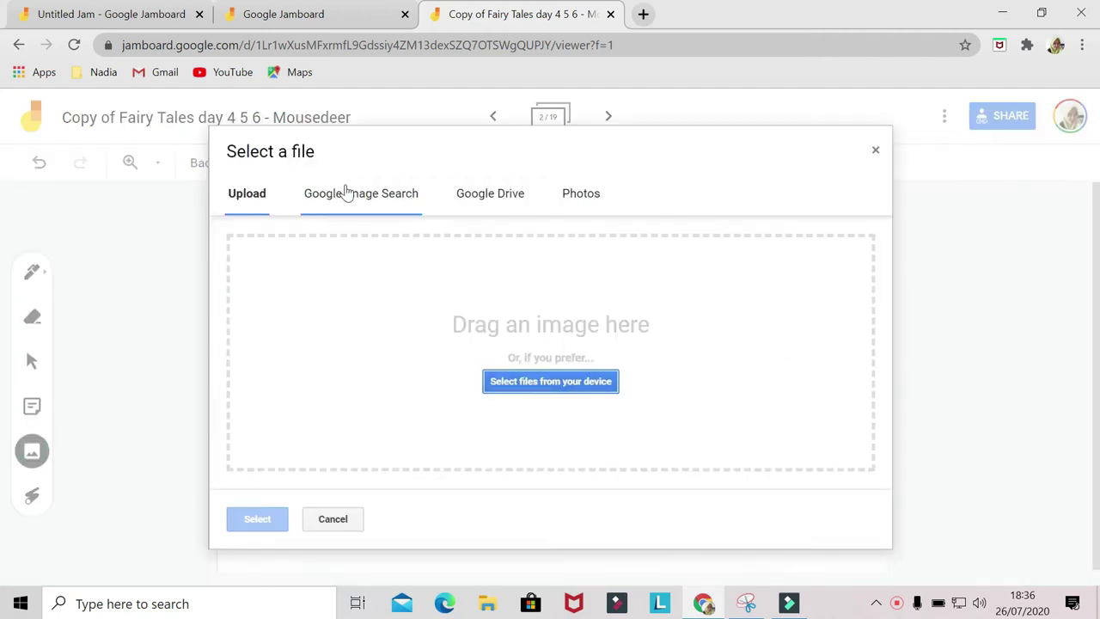
click(351, 198)
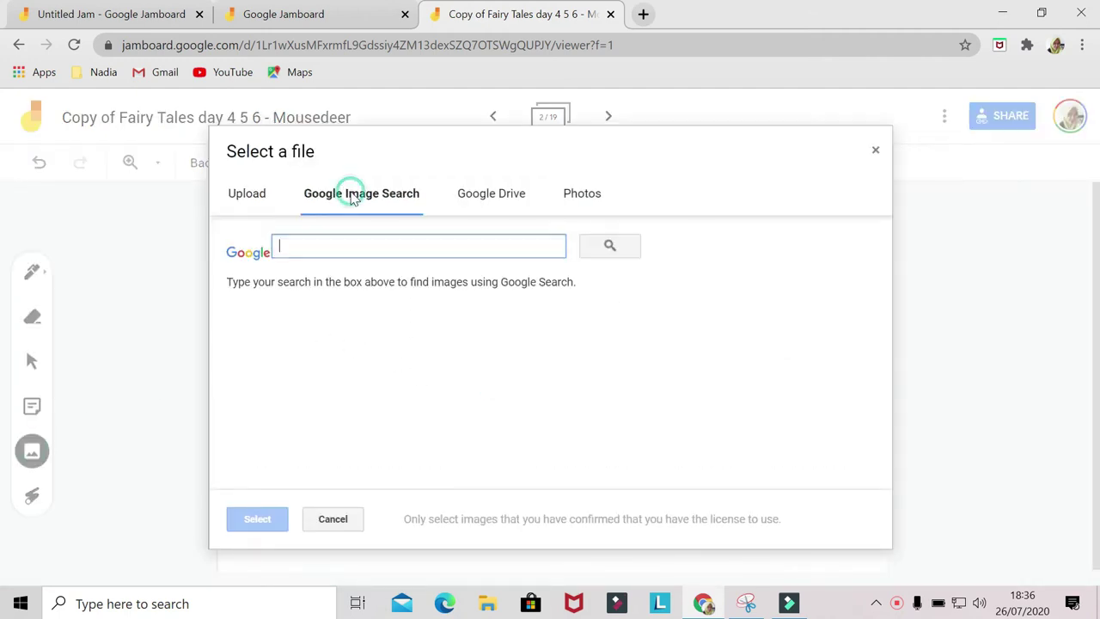
click(329, 248)
text(mouse deer)
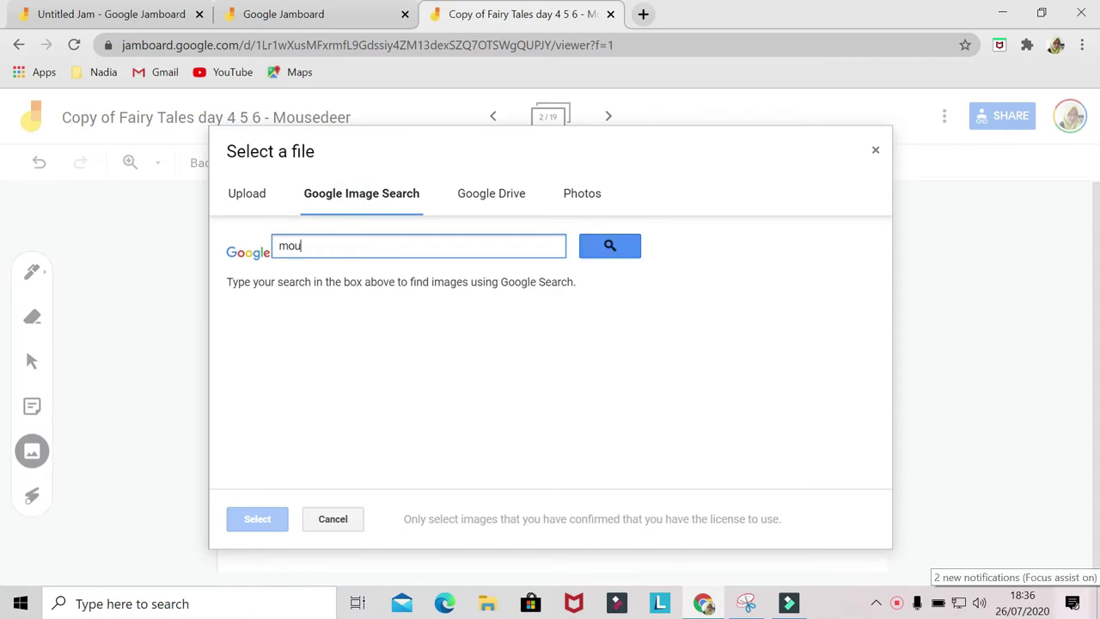
click(628, 253)
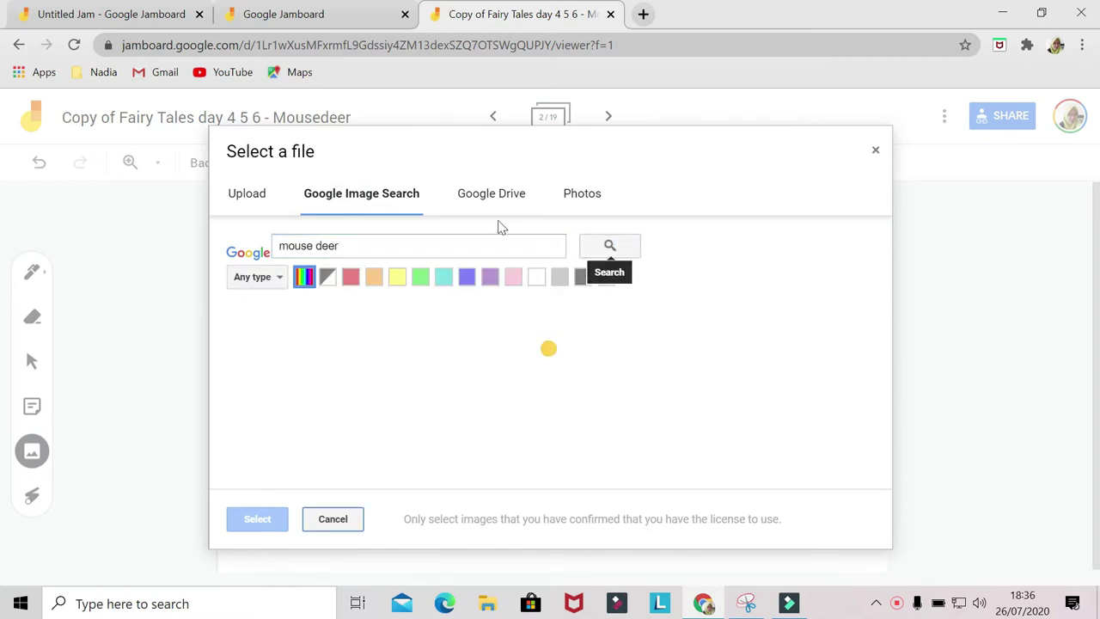
click(276, 379)
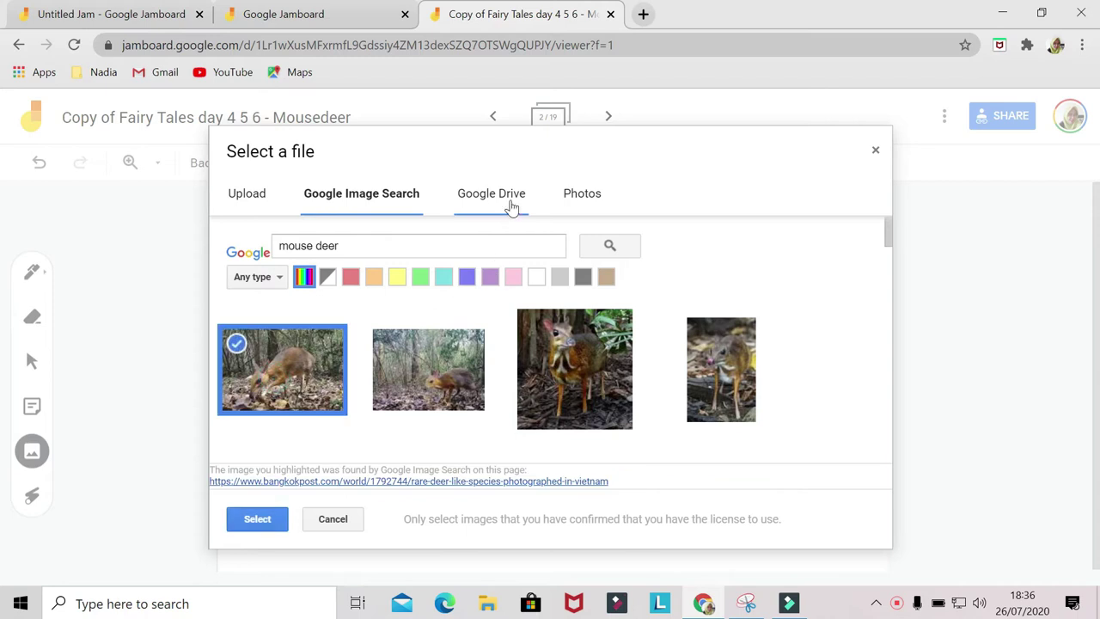
click(580, 205)
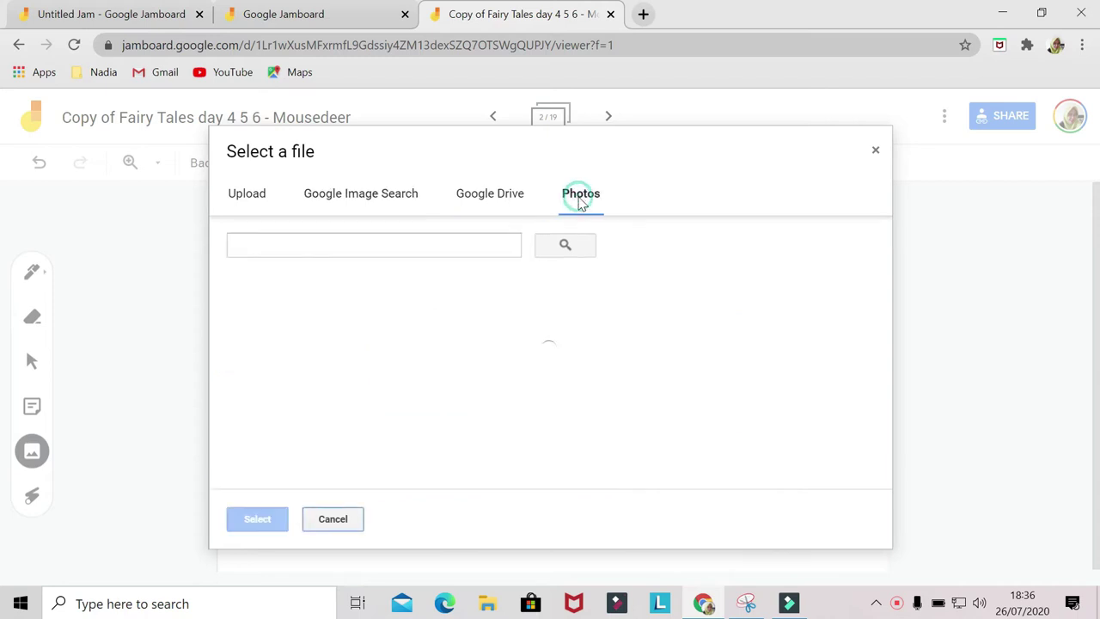
key(Escape)
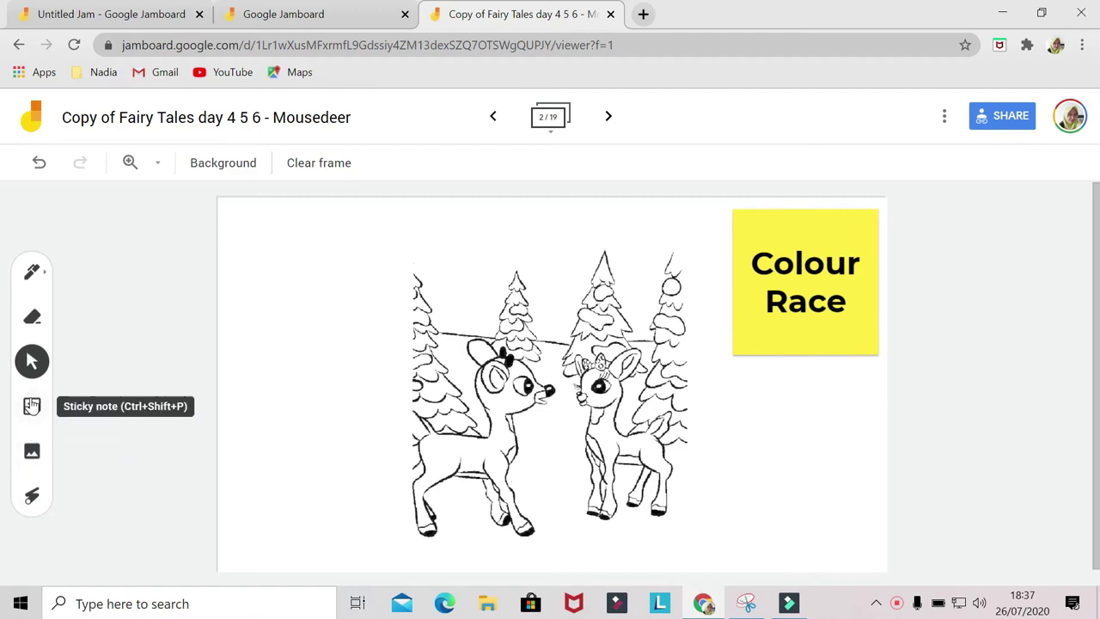
Add a yellow sticky note reading "colour race" to the frame.
click(32, 406)
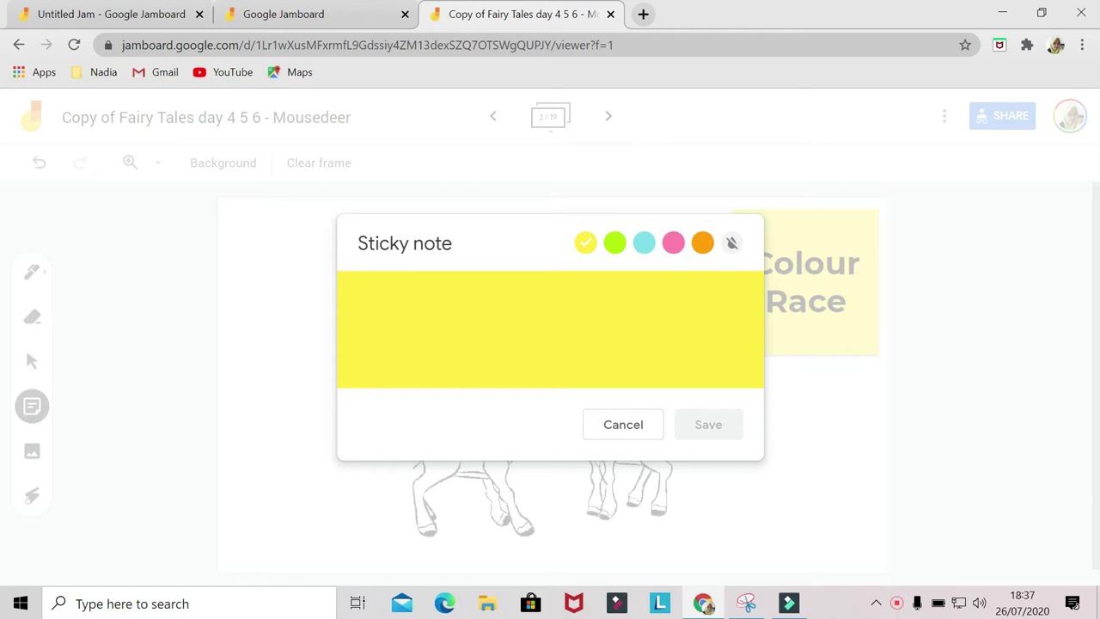
text(colour ra)
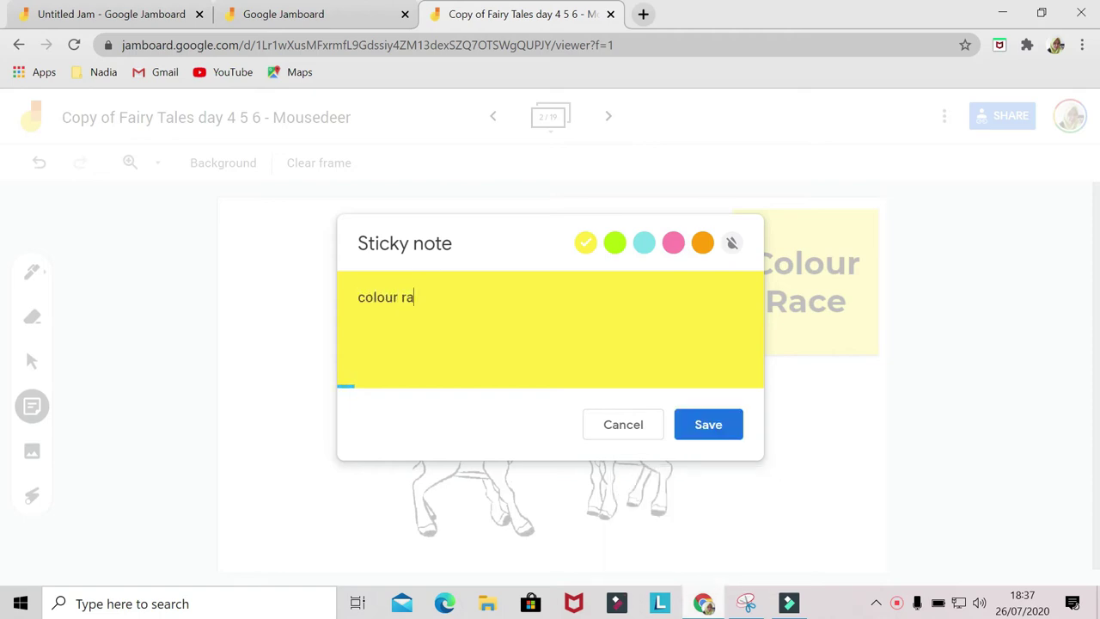
text(ce)
click(708, 424)
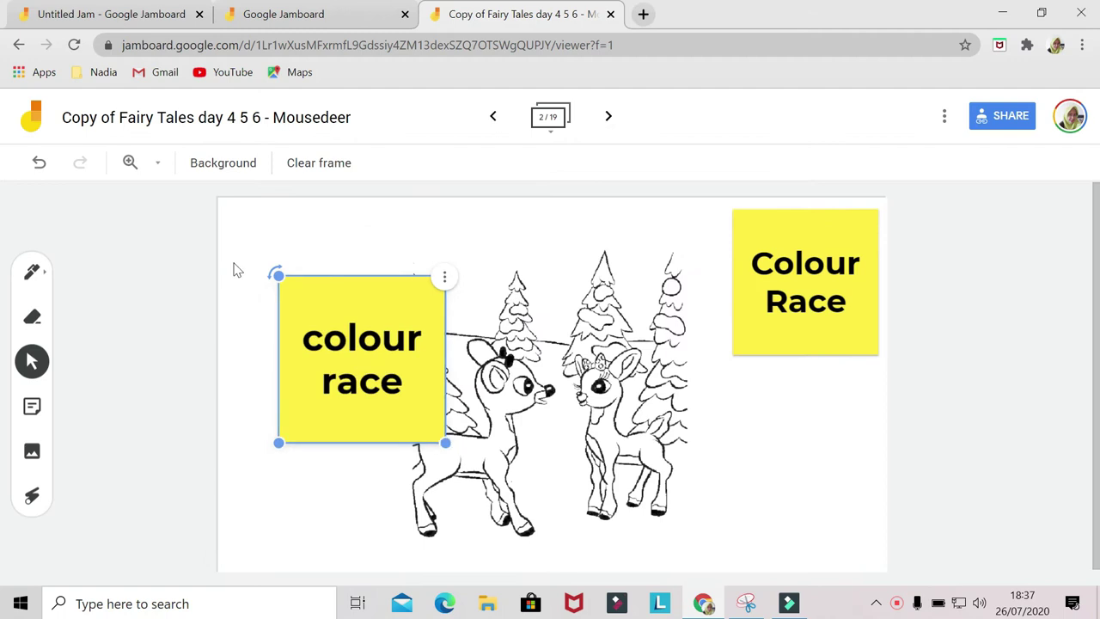
drag(235, 268, 236, 346)
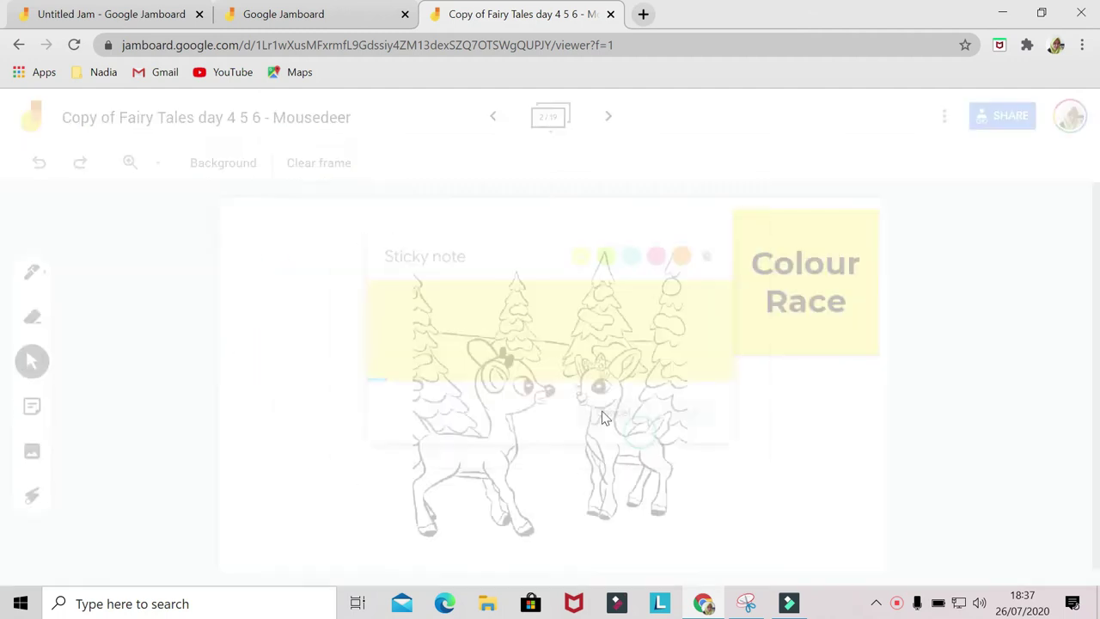
Move the newly added sticky note on the Mousedeer jam's second frame and delete it.
drag(452, 300, 413, 349)
key(Delete)
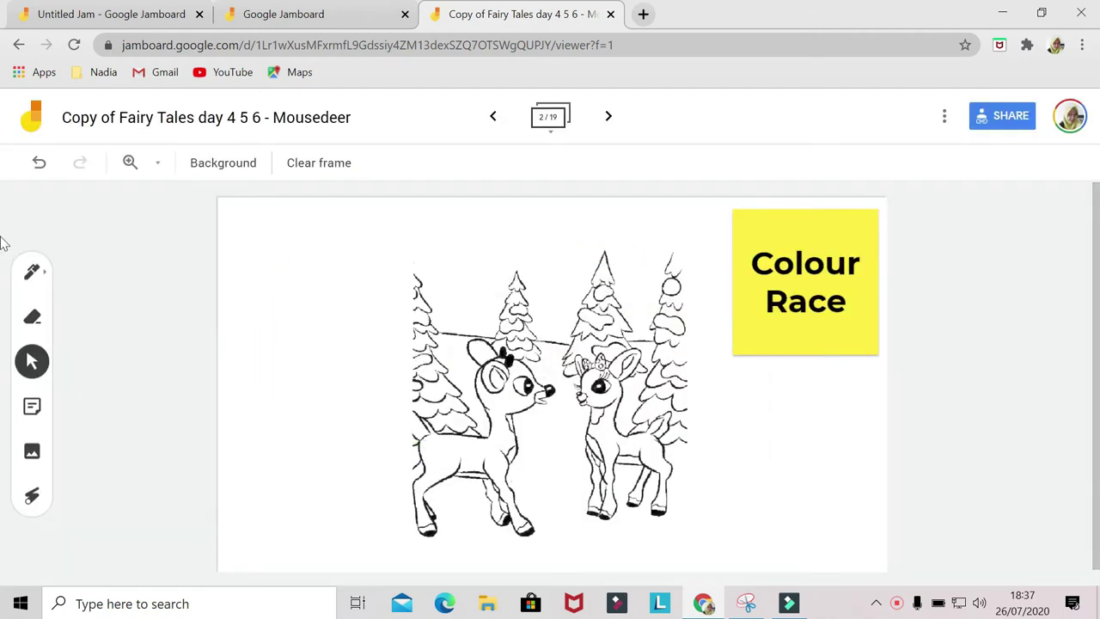
Write "hi" beside the deer picture with the black pen, the teal marker and the green highlighter.
click(31, 275)
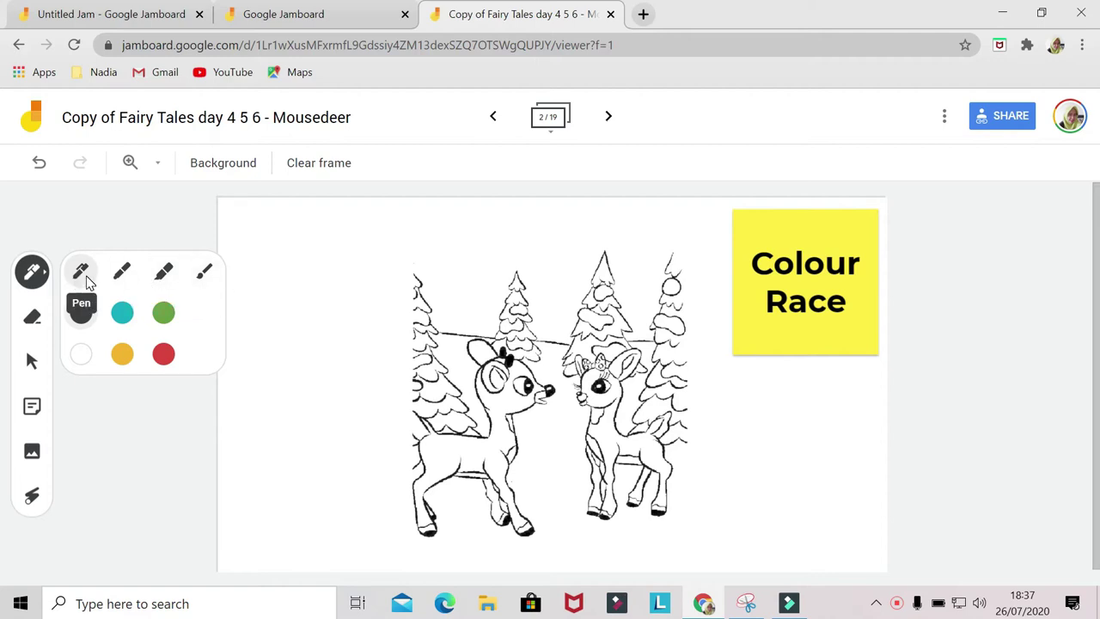
click(261, 265)
mouse_move(336, 221)
mouse_down()
mouse_move(330, 248)
mouse_move(346, 240)
mouse_move(375, 270)
mouse_move(339, 329)
mouse_move(378, 342)
mouse_move(336, 397)
mouse_move(391, 419)
mouse_up()
click(32, 271)
click(120, 315)
click(32, 272)
click(164, 272)
click(163, 315)
With the red brush, write "hi" under the other words and colour the larger deer's body.
click(32, 271)
click(204, 272)
click(163, 353)
mouse_move(316, 501)
mouse_down()
mouse_move(344, 432)
mouse_move(345, 500)
mouse_move(369, 479)
mouse_move(383, 501)
mouse_up()
mouse_move(421, 442)
mouse_down()
mouse_move(451, 438)
mouse_move(494, 459)
mouse_move(483, 447)
mouse_up()
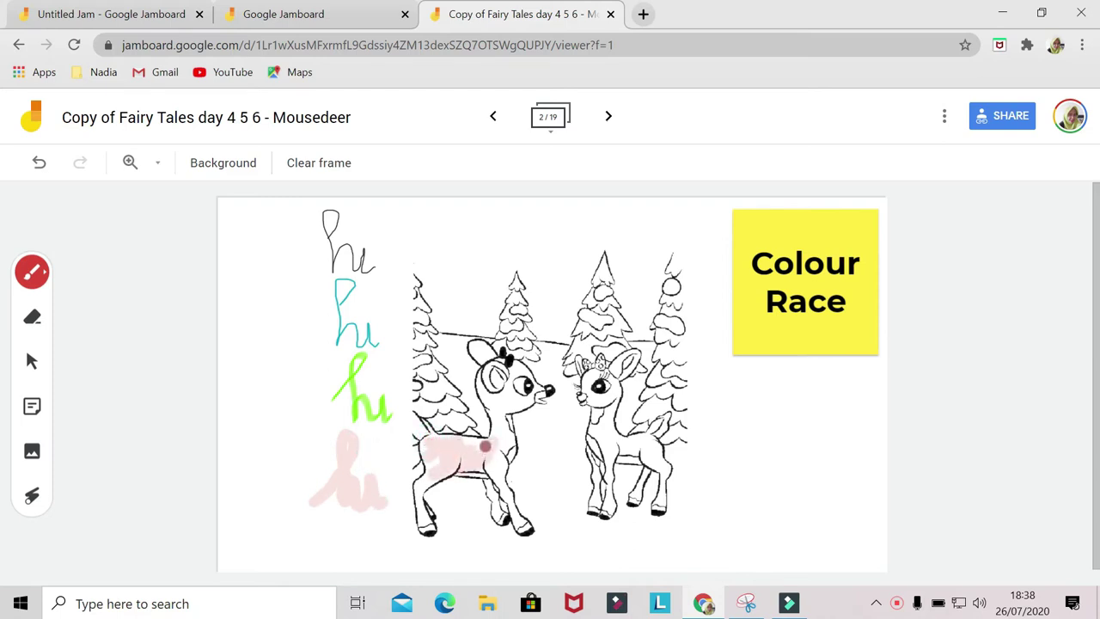
Colour the larger deer's head with the yellow brush.
click(35, 273)
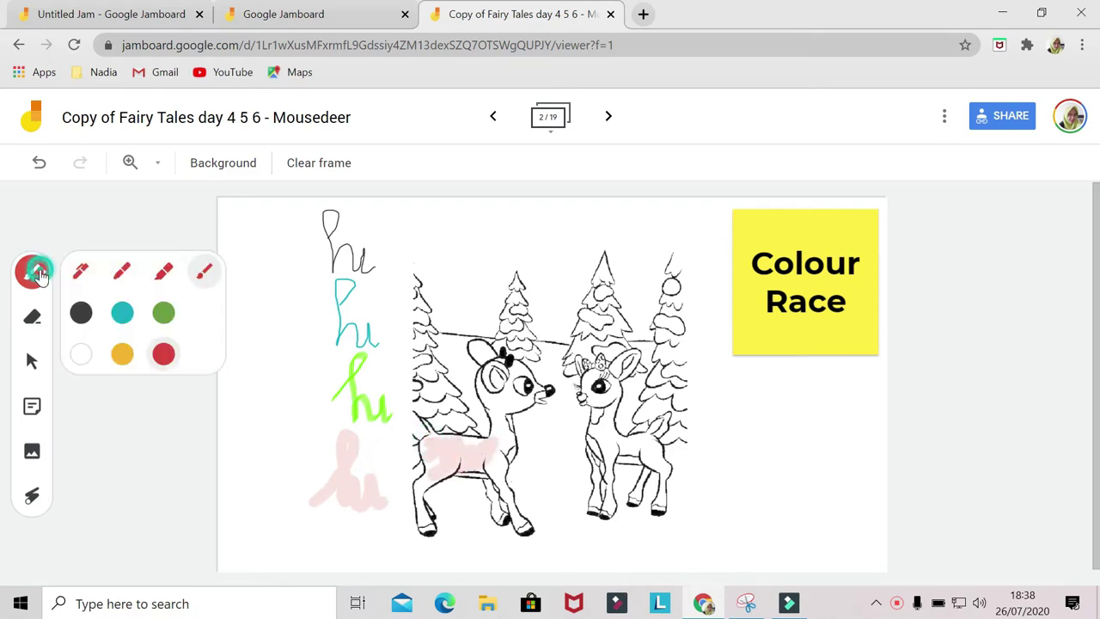
click(122, 354)
mouse_move(495, 378)
mouse_down()
mouse_move(501, 363)
mouse_move(514, 400)
mouse_up()
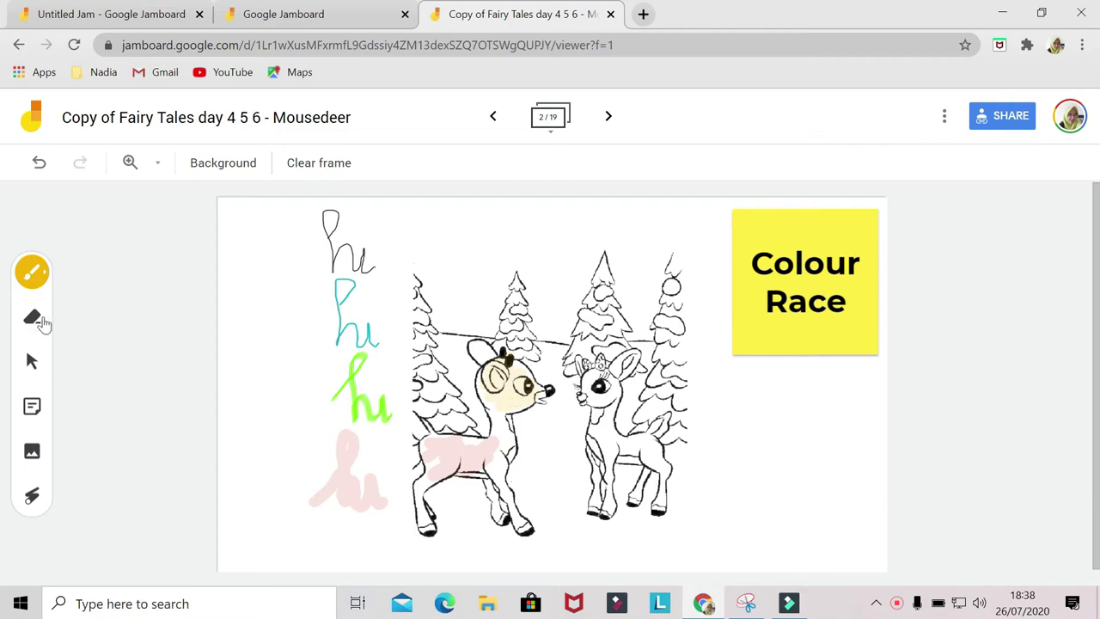
Erase the brush colouring and all the handwritten words from the frame, and undo and redo the last erasure.
click(32, 316)
mouse_move(477, 365)
mouse_down()
mouse_move(507, 368)
mouse_move(442, 460)
mouse_move(499, 475)
mouse_up()
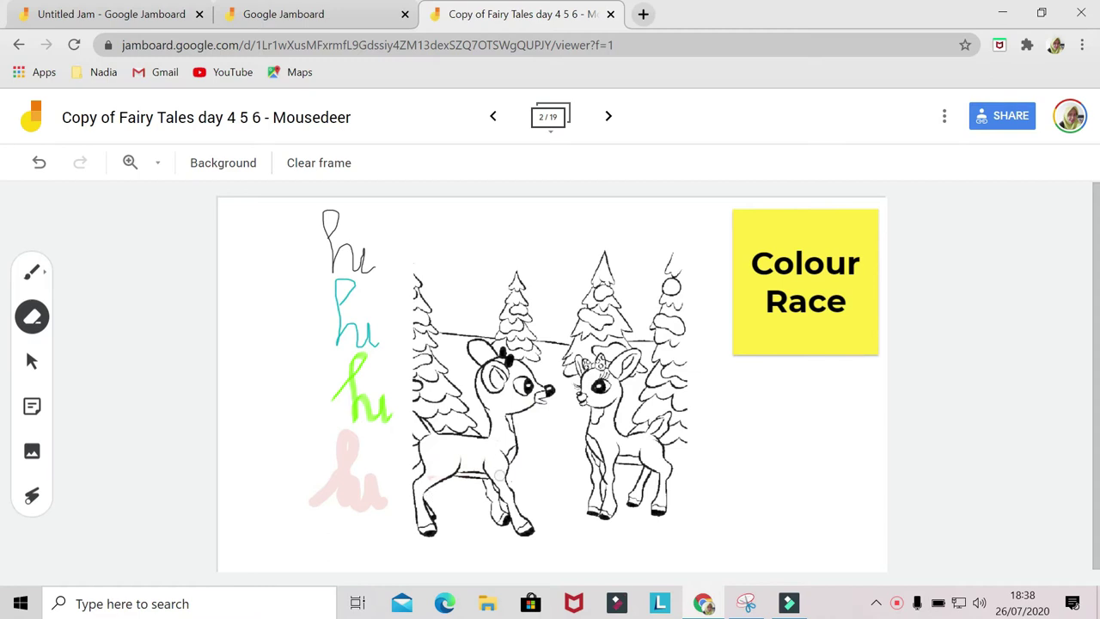
mouse_move(457, 422)
mouse_down()
mouse_move(303, 460)
mouse_move(414, 495)
mouse_move(222, 444)
mouse_move(295, 388)
mouse_move(363, 255)
mouse_up()
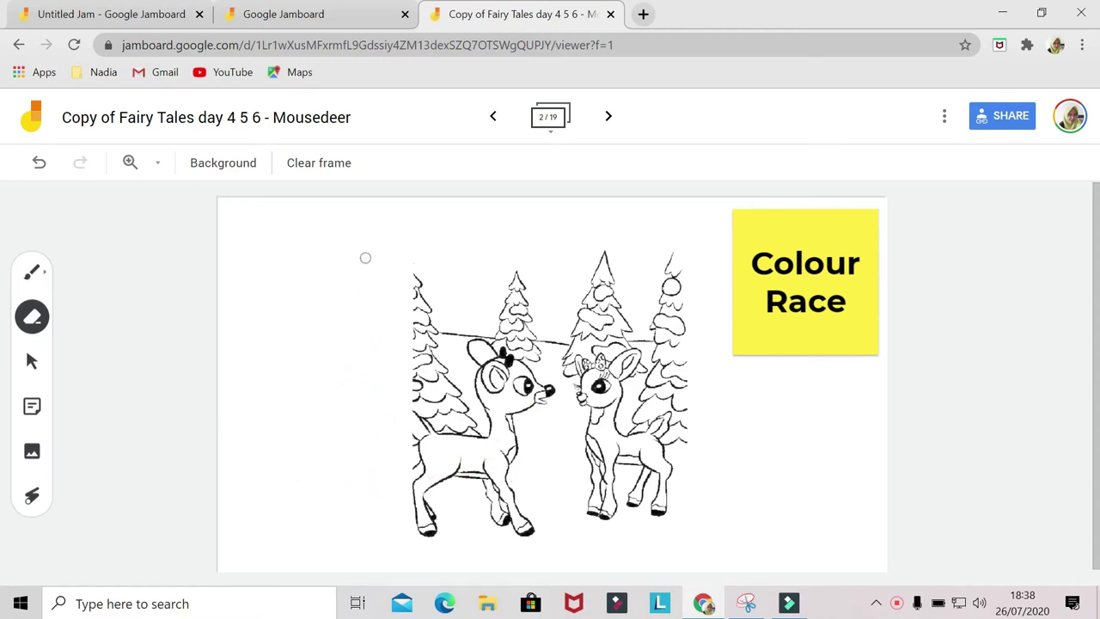
click(38, 166)
click(78, 162)
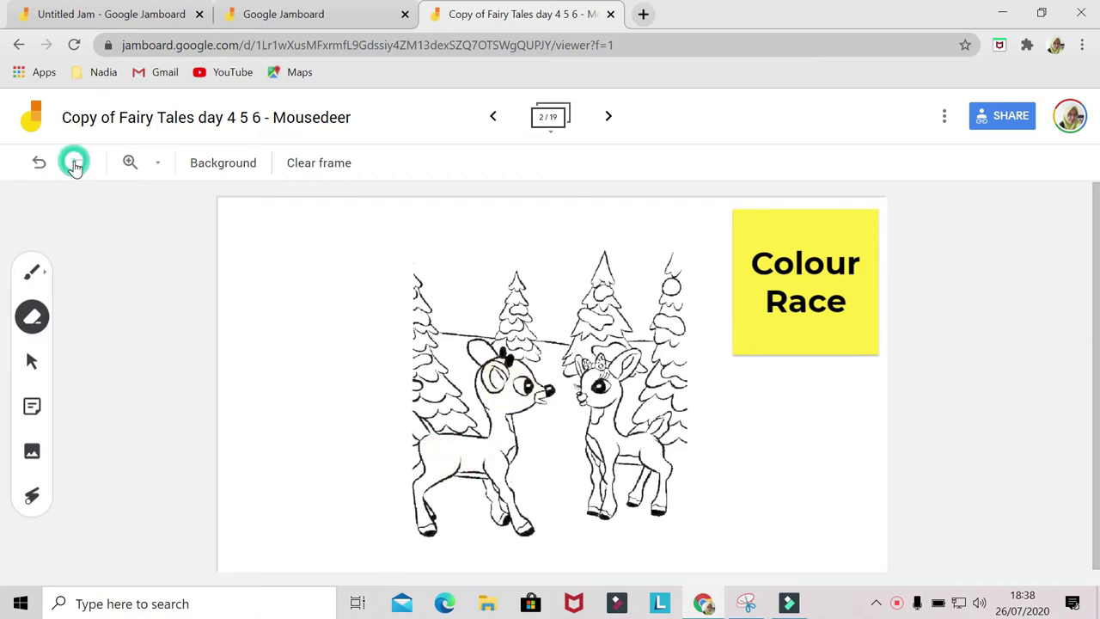
Try the dotted and the graph backgrounds on the frame and return to plain white.
click(215, 166)
click(238, 199)
click(224, 163)
click(296, 199)
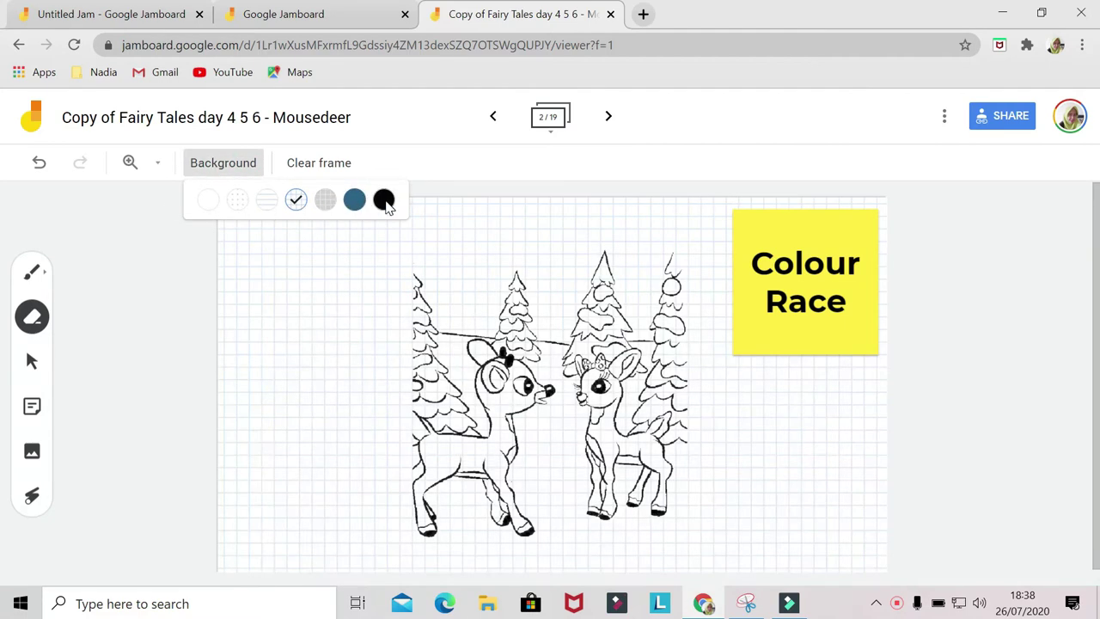
click(208, 199)
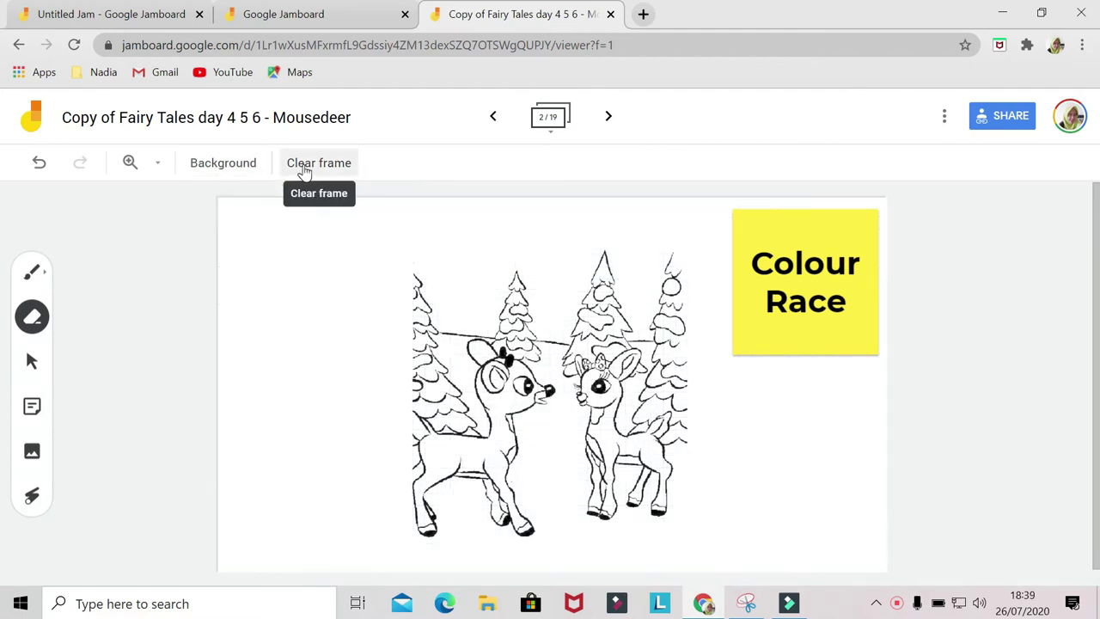
Clear the whole frame and undo the clearing.
click(303, 168)
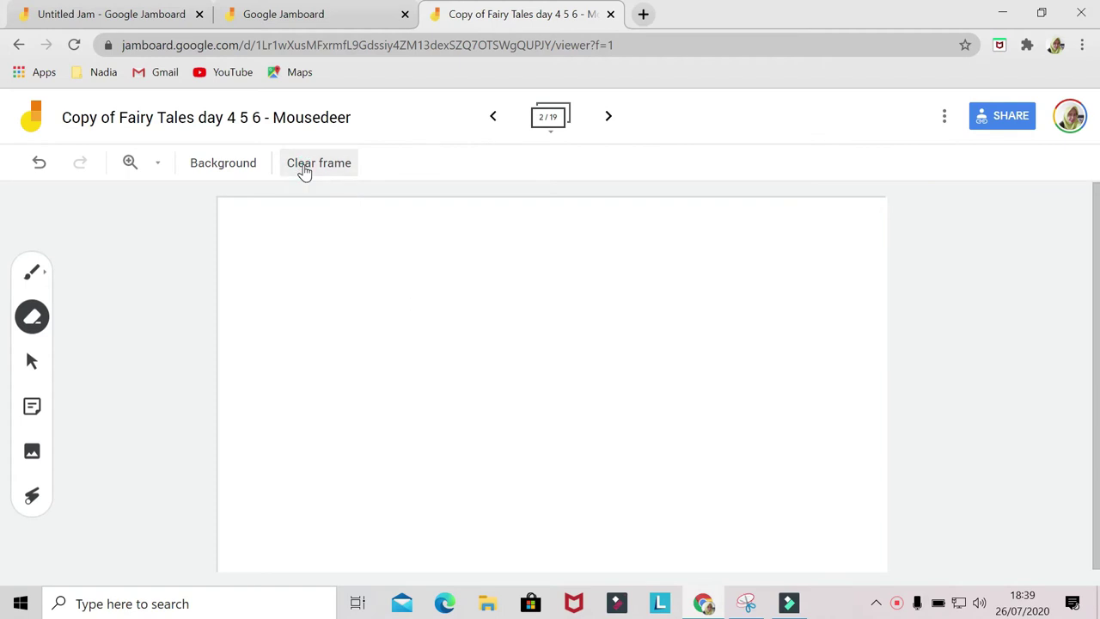
click(38, 165)
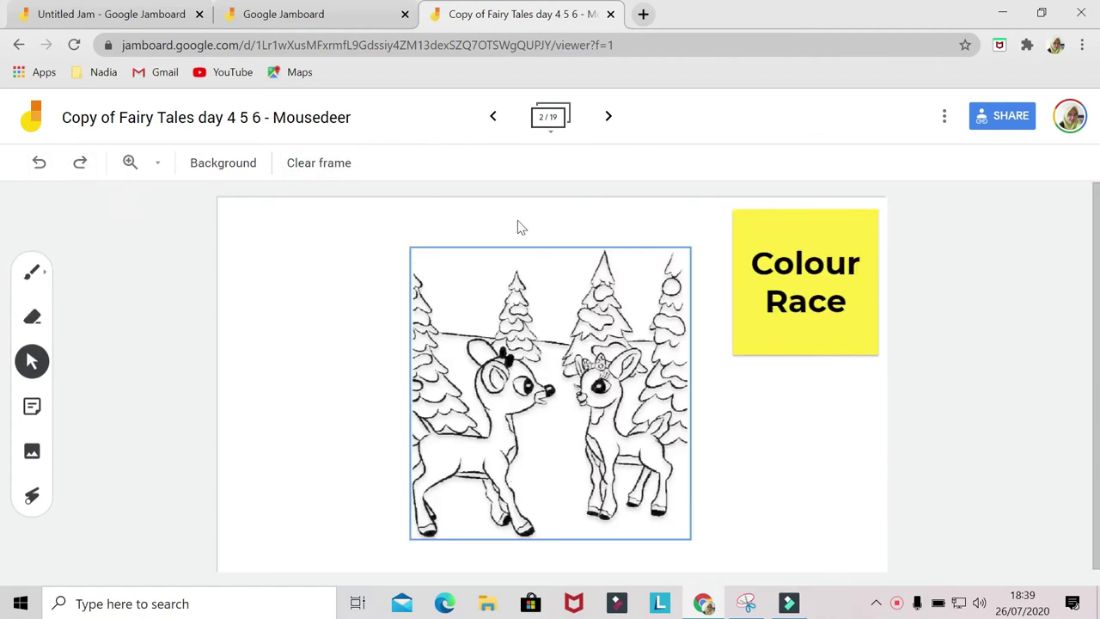
Duplicate the Colour Race frame and delete the copy.
click(551, 127)
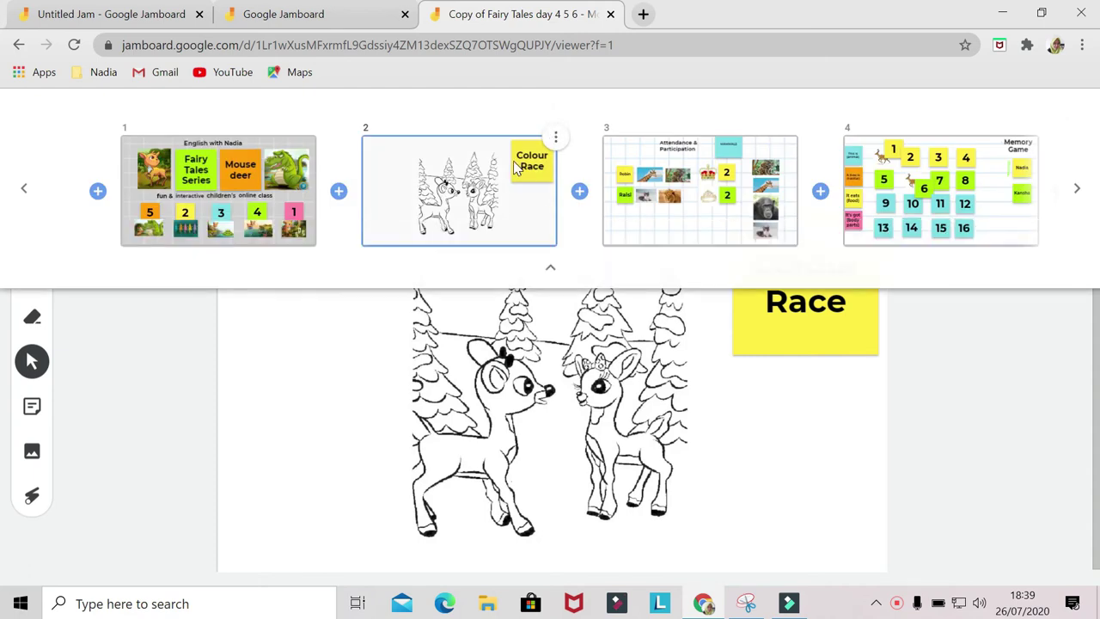
click(19, 194)
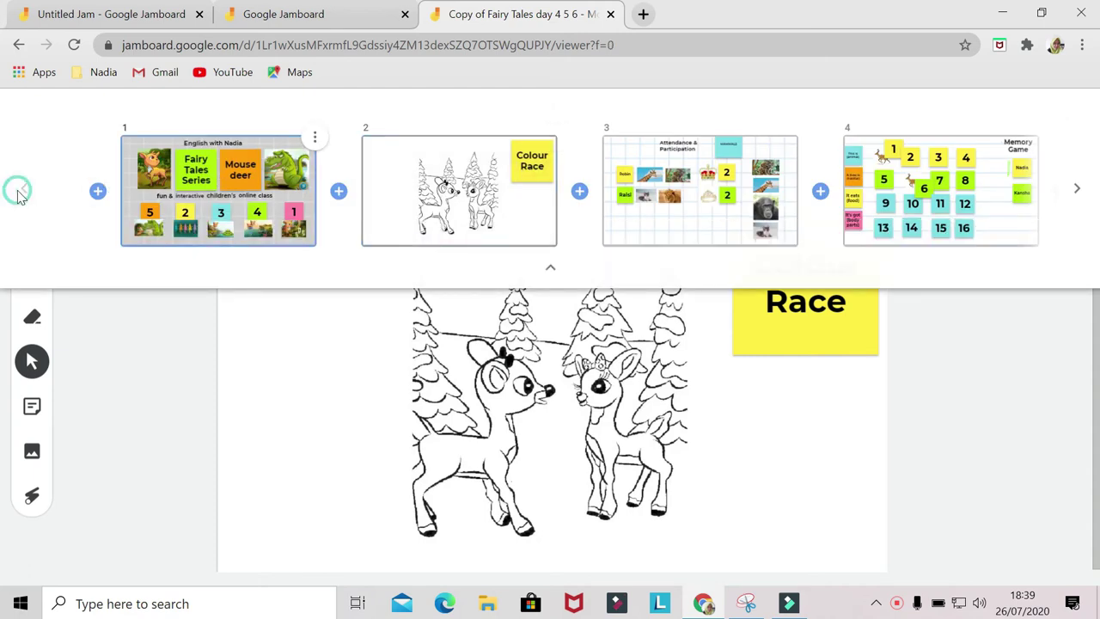
click(1076, 190)
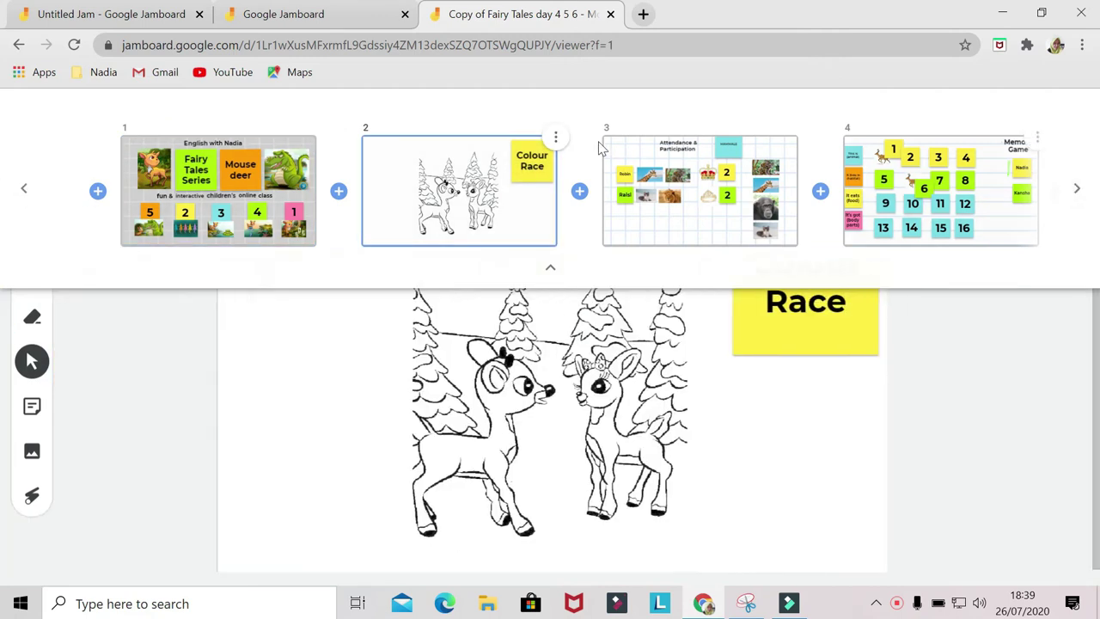
click(555, 136)
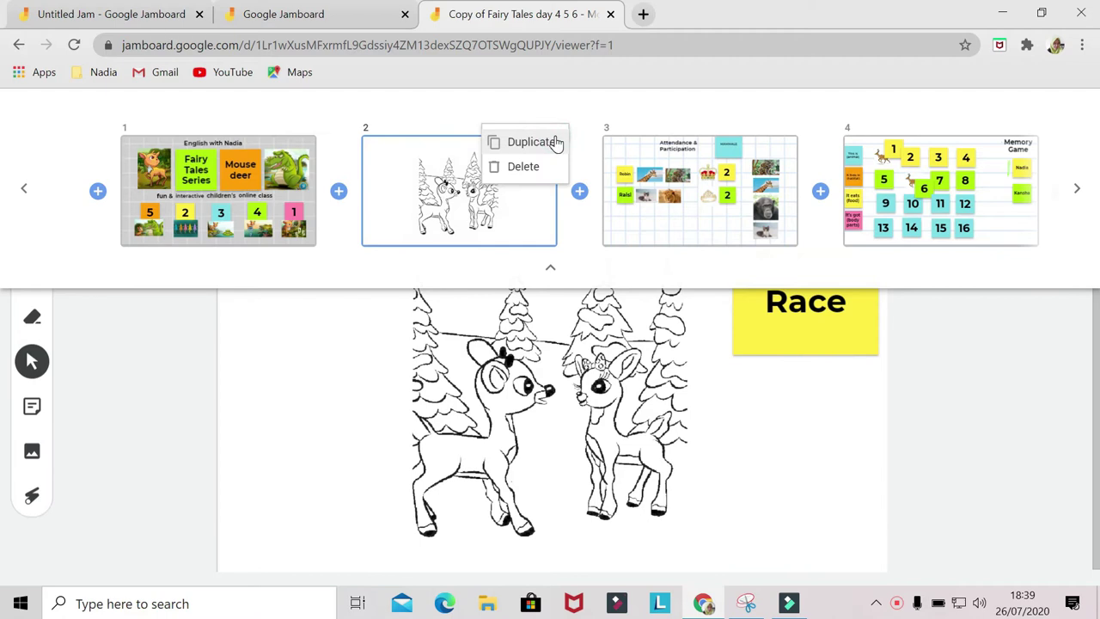
click(542, 147)
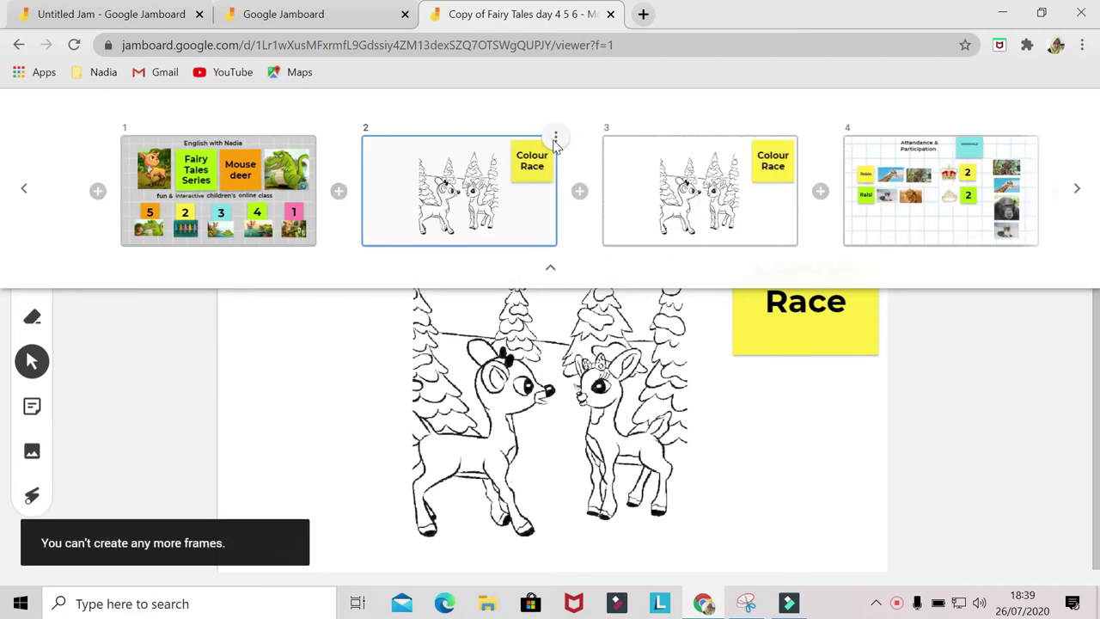
click(794, 137)
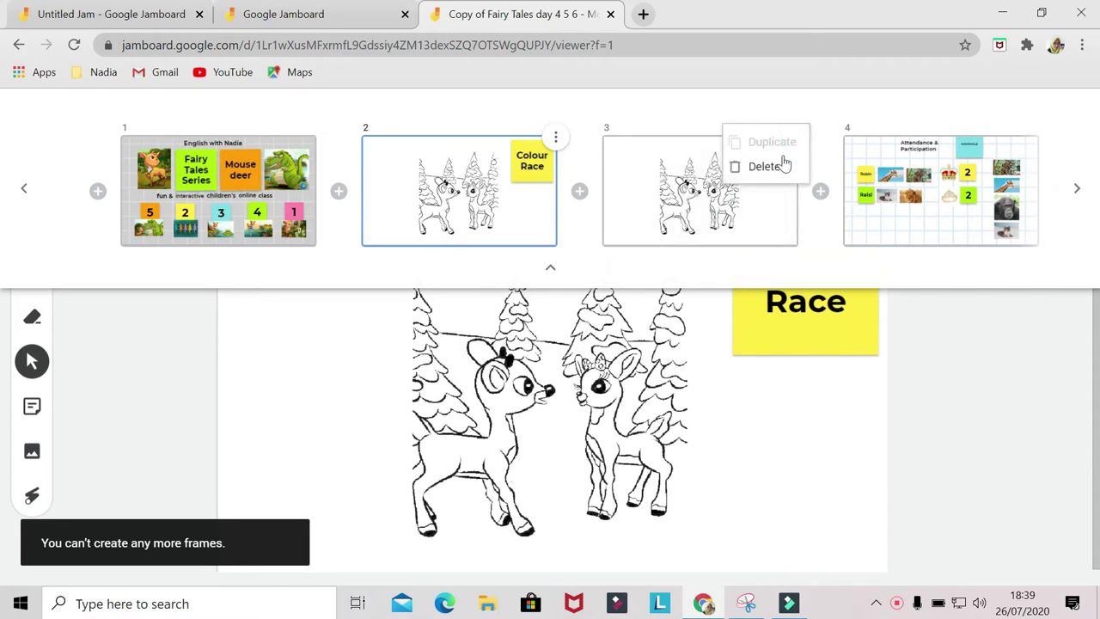
click(752, 167)
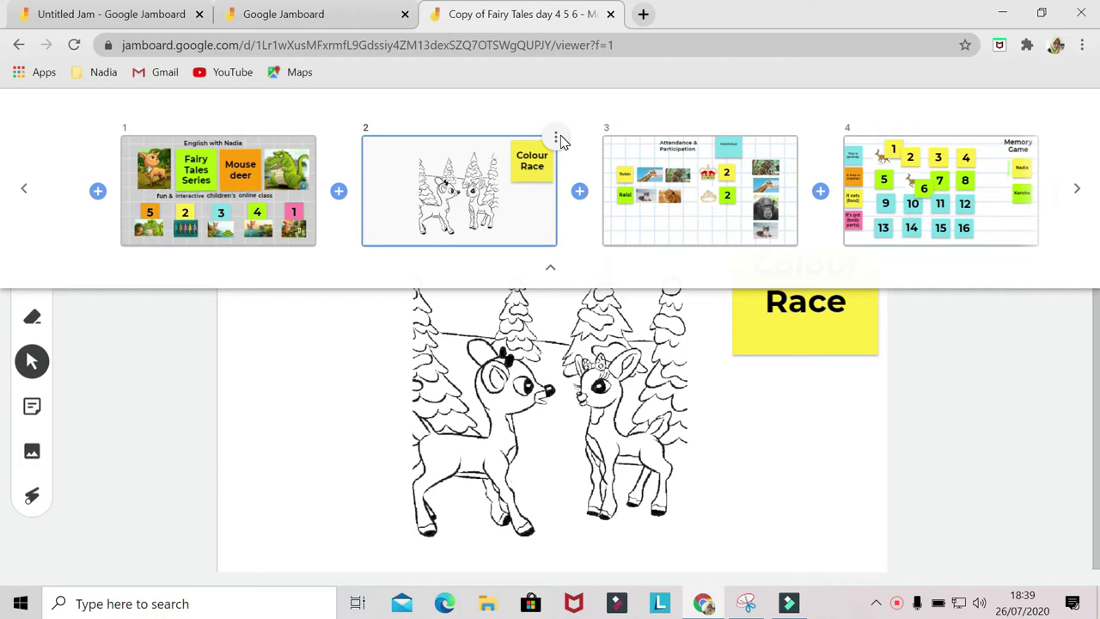
click(591, 340)
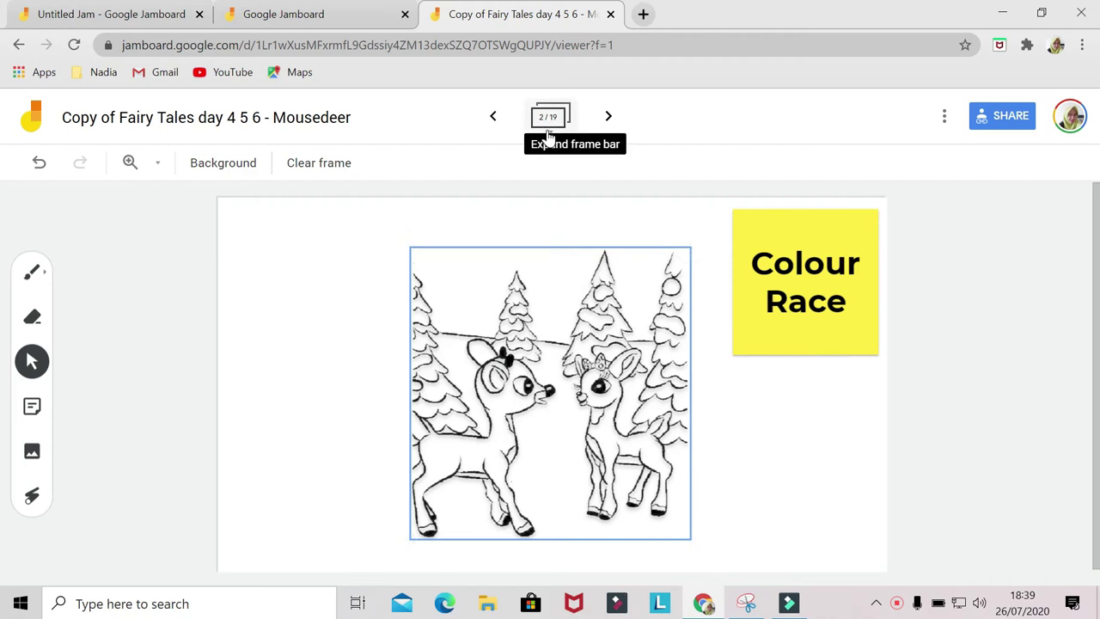
Insert a blank frame directly after the Colour Race frame.
click(547, 136)
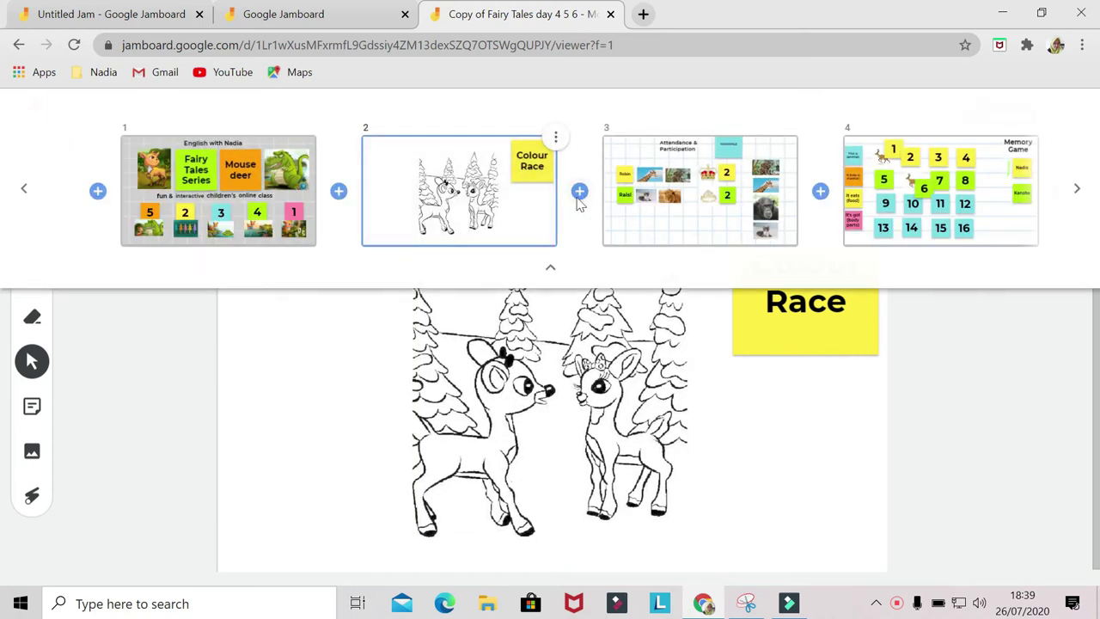
click(579, 191)
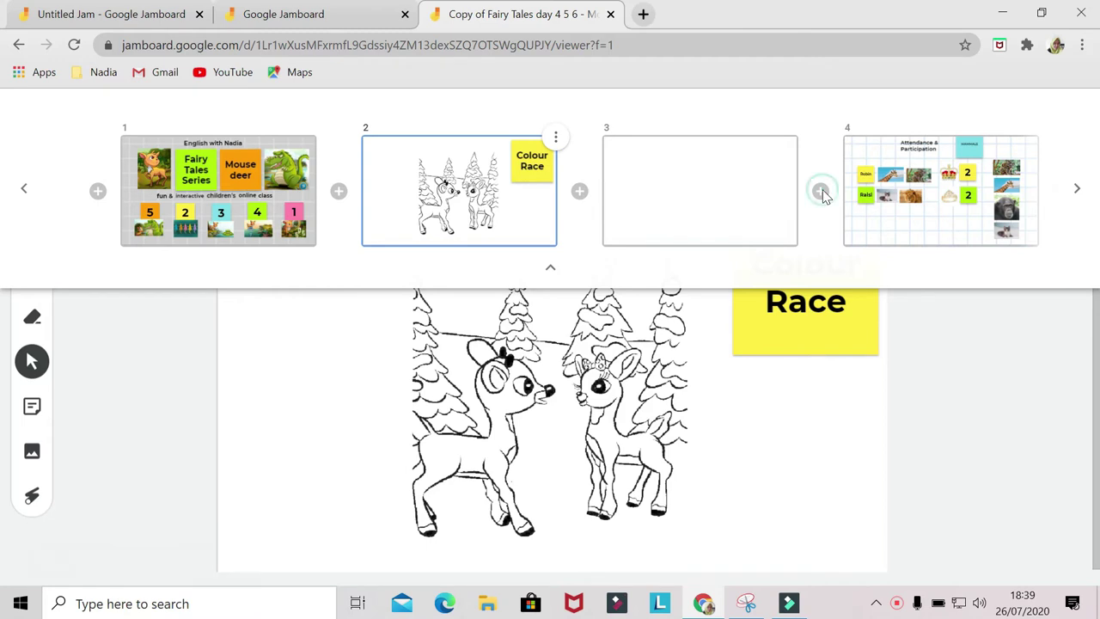
click(694, 209)
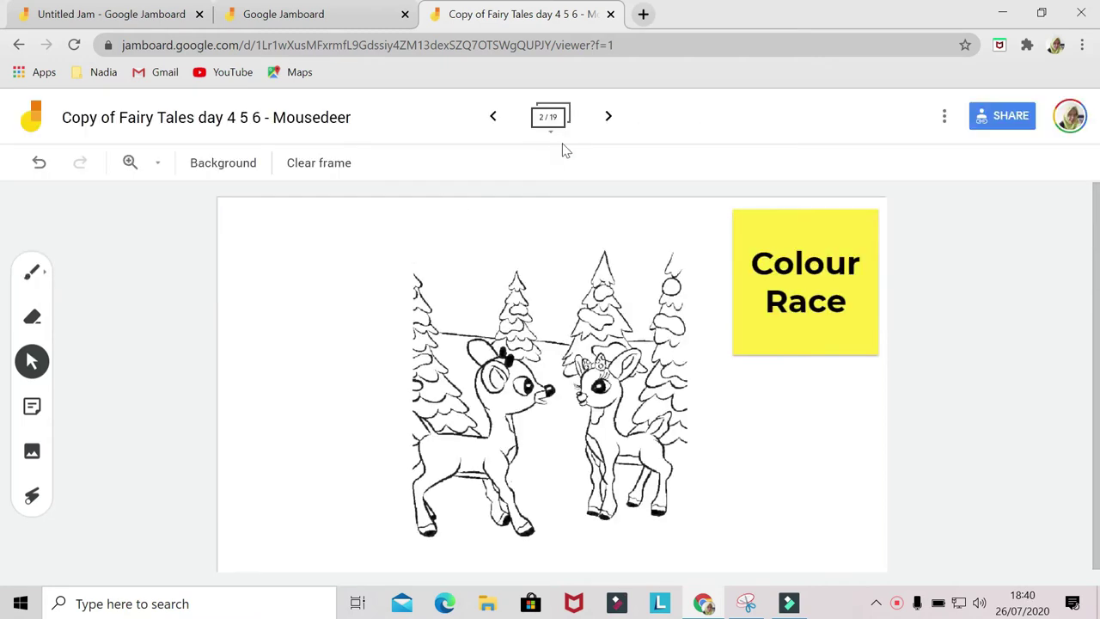
Examine the jam's rename dialog and its other file actions without changing the name.
click(944, 120)
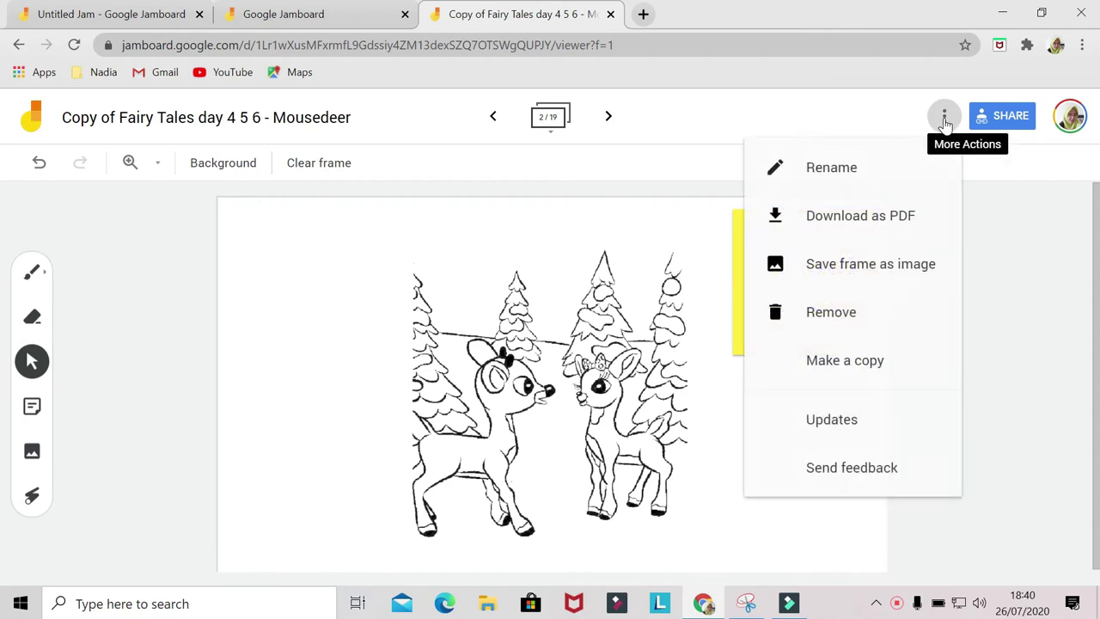
click(838, 172)
click(531, 390)
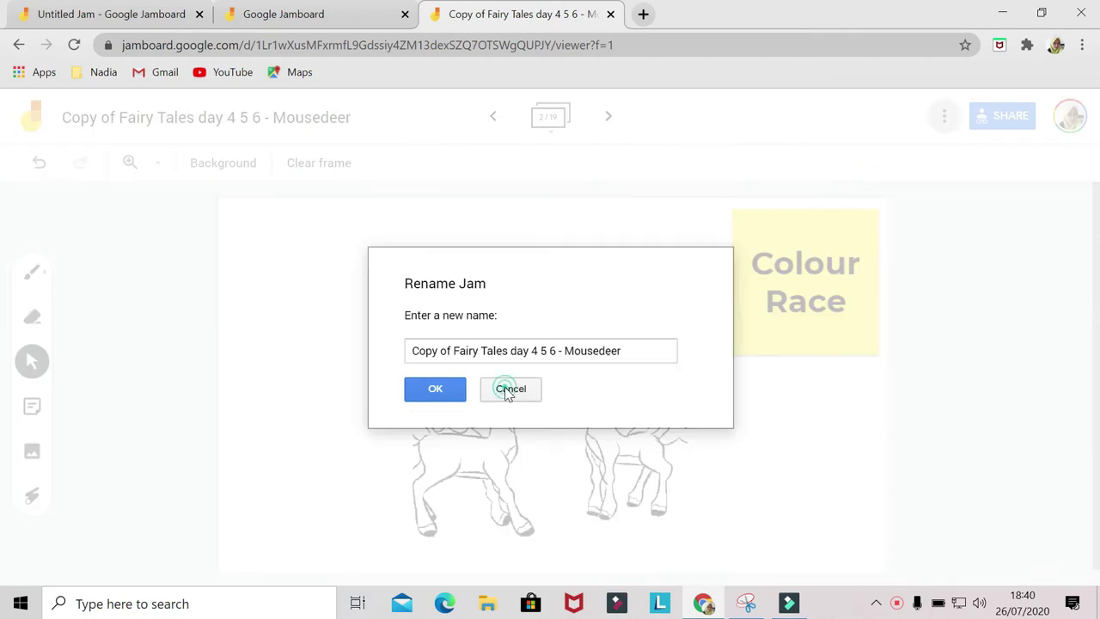
click(944, 120)
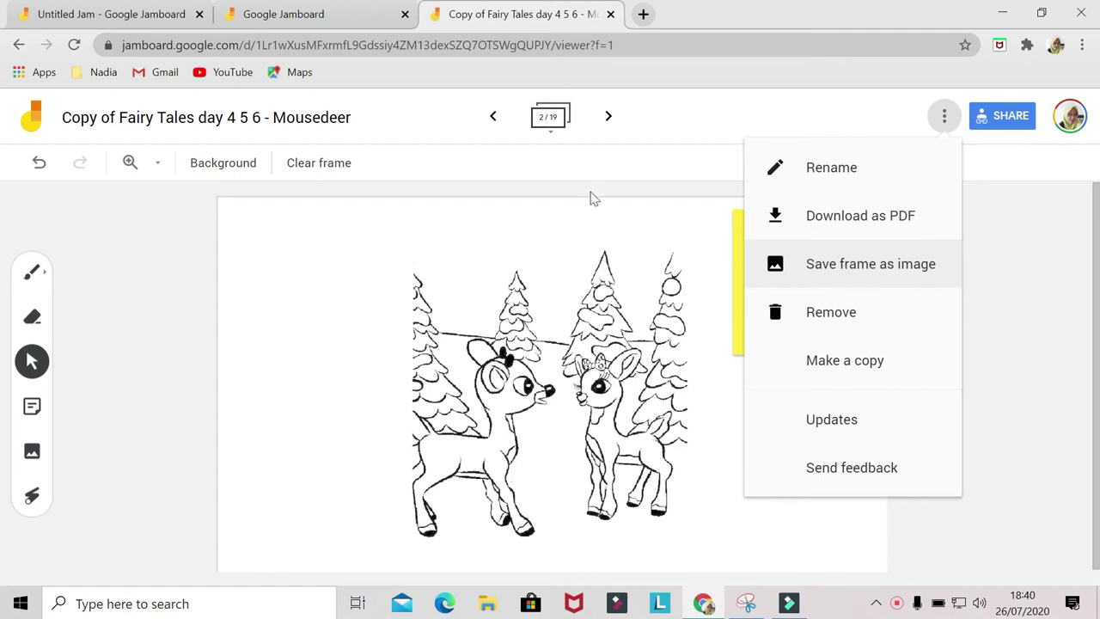
Undo and redo the last move of the deer picture on the first frame and save that frame as an image.
click(495, 117)
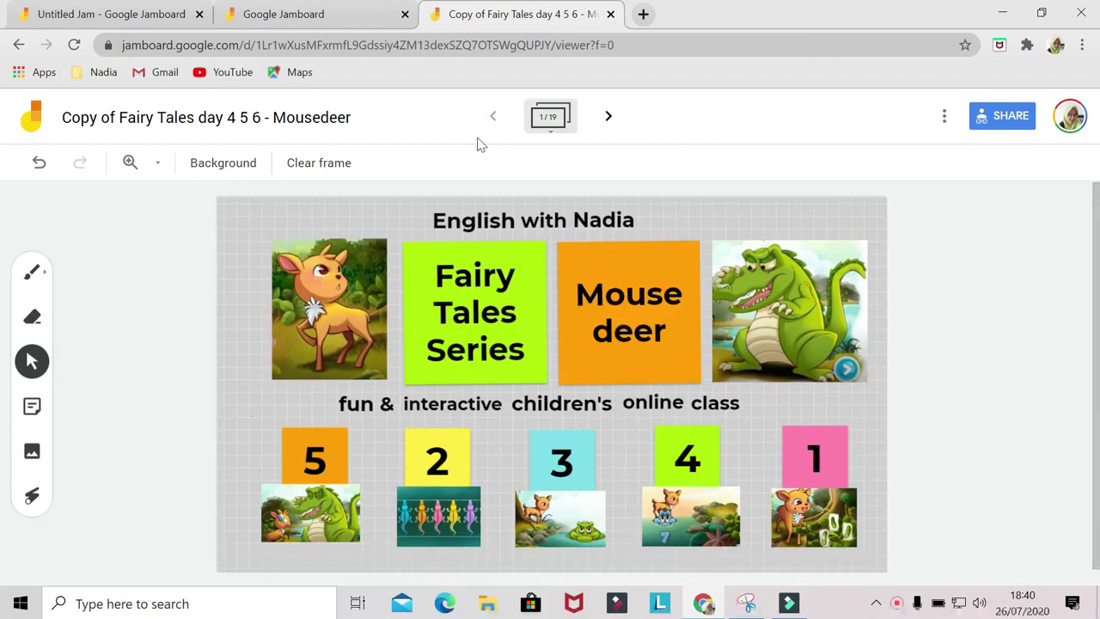
key(ctrl+z)
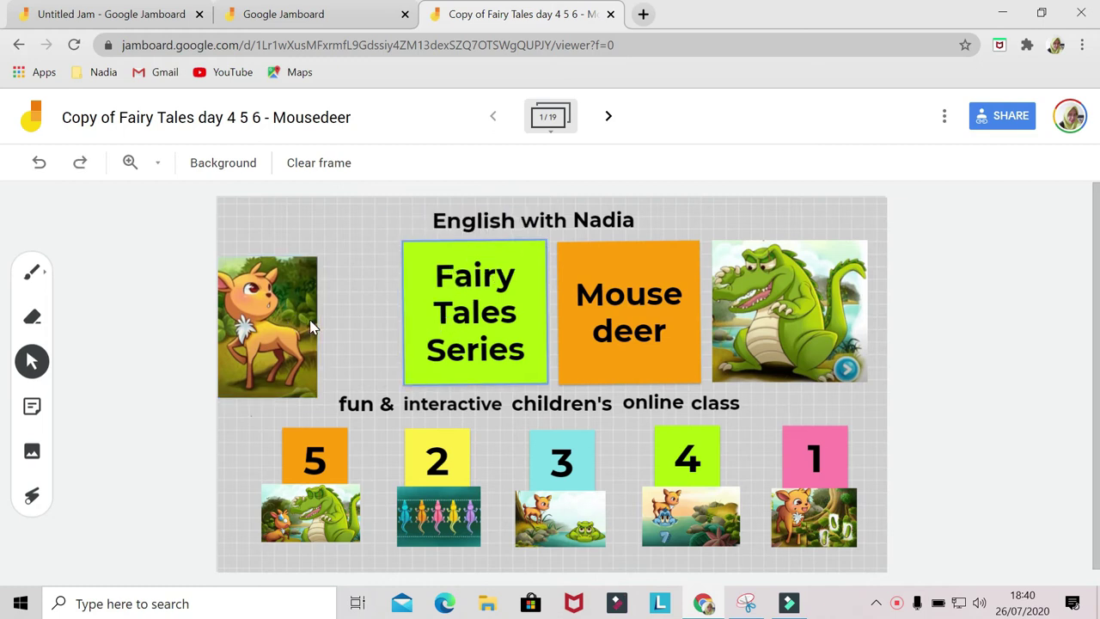
key(ctrl+y)
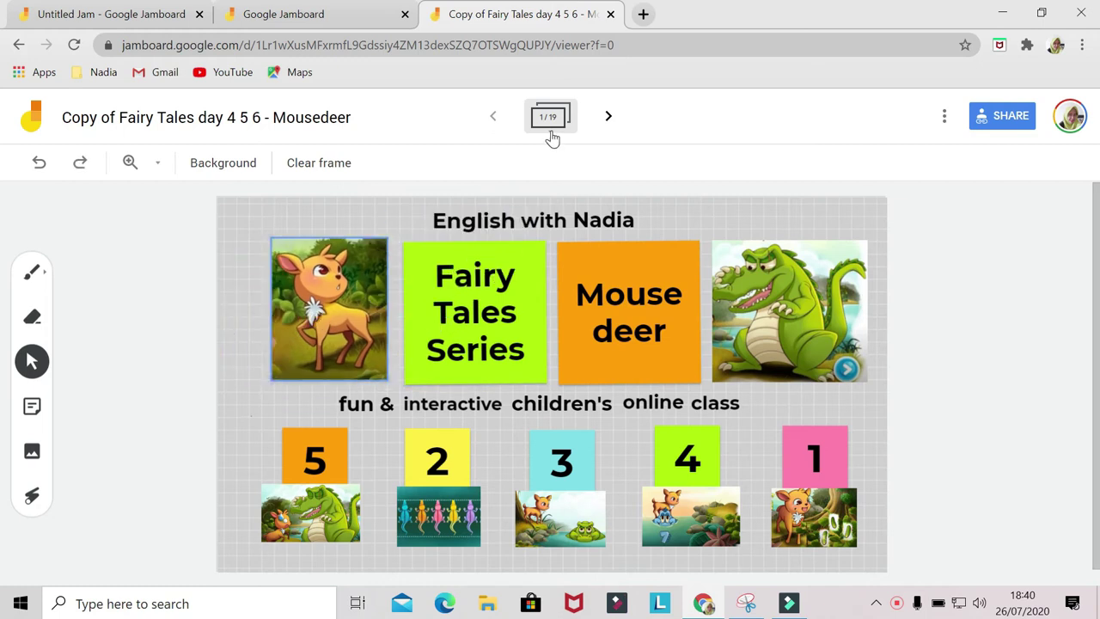
click(945, 115)
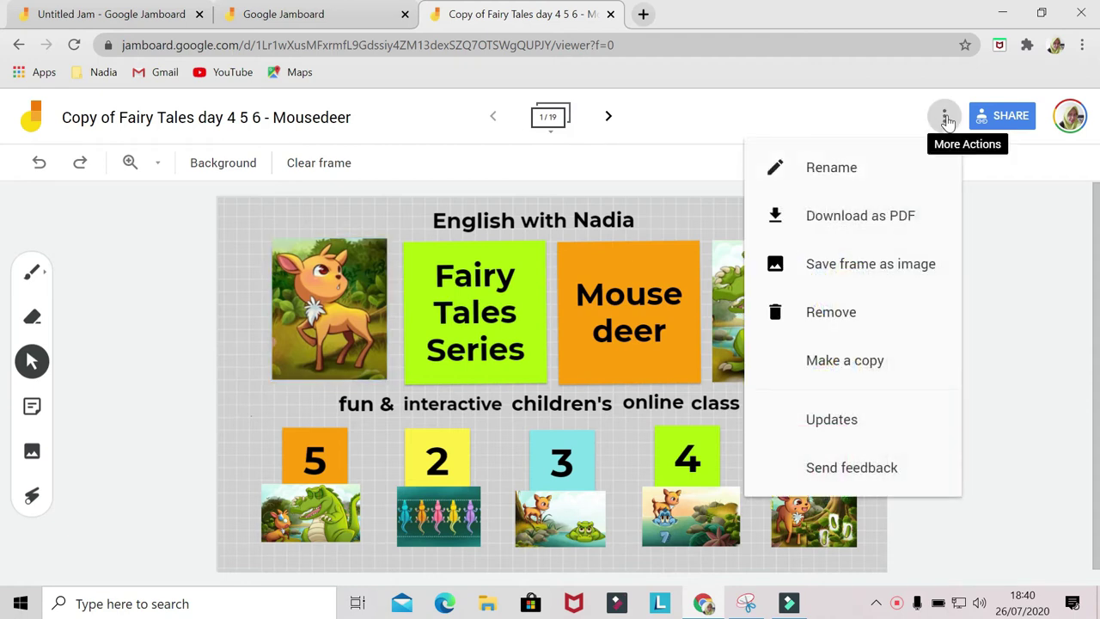
click(860, 265)
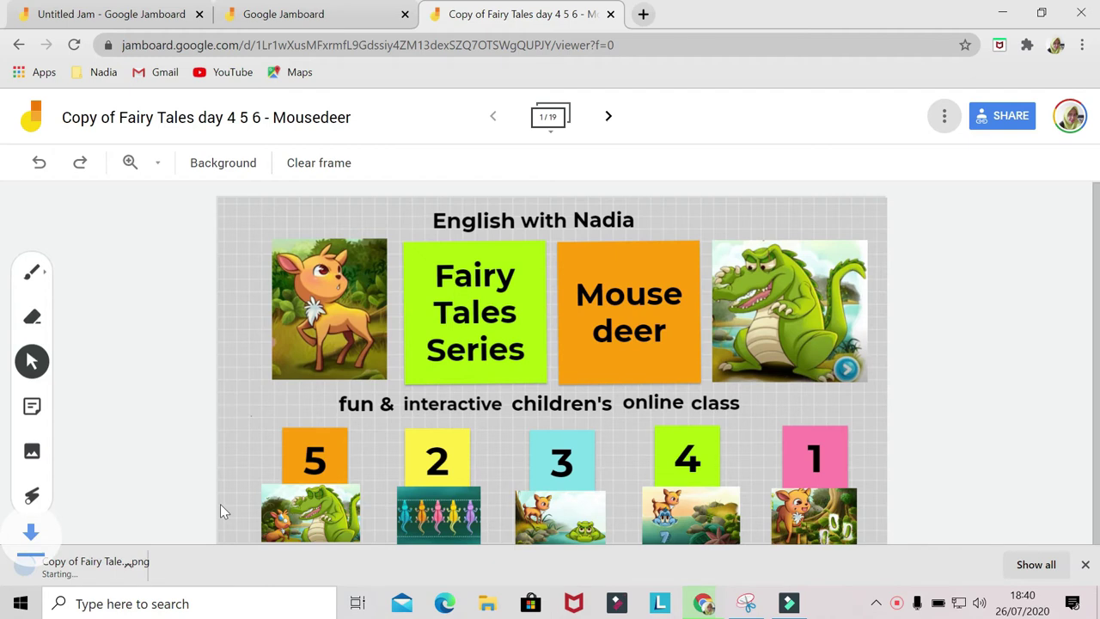
Reorder the frames so that the blank frame comes directly before the Colour Race frame.
click(550, 116)
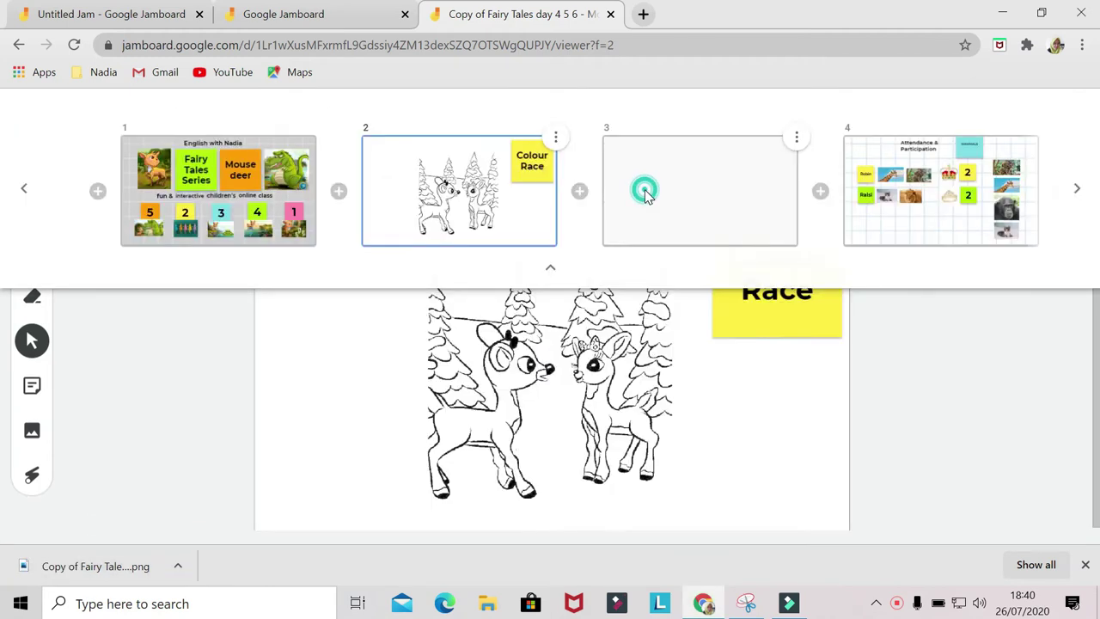
click(654, 194)
drag(545, 169, 188, 174)
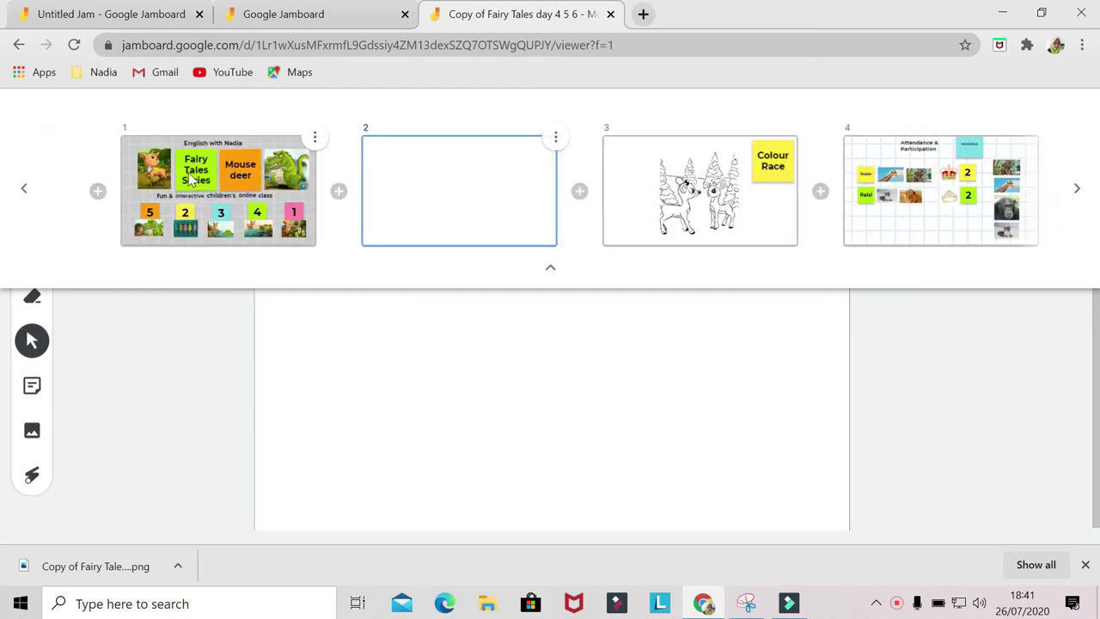
click(432, 337)
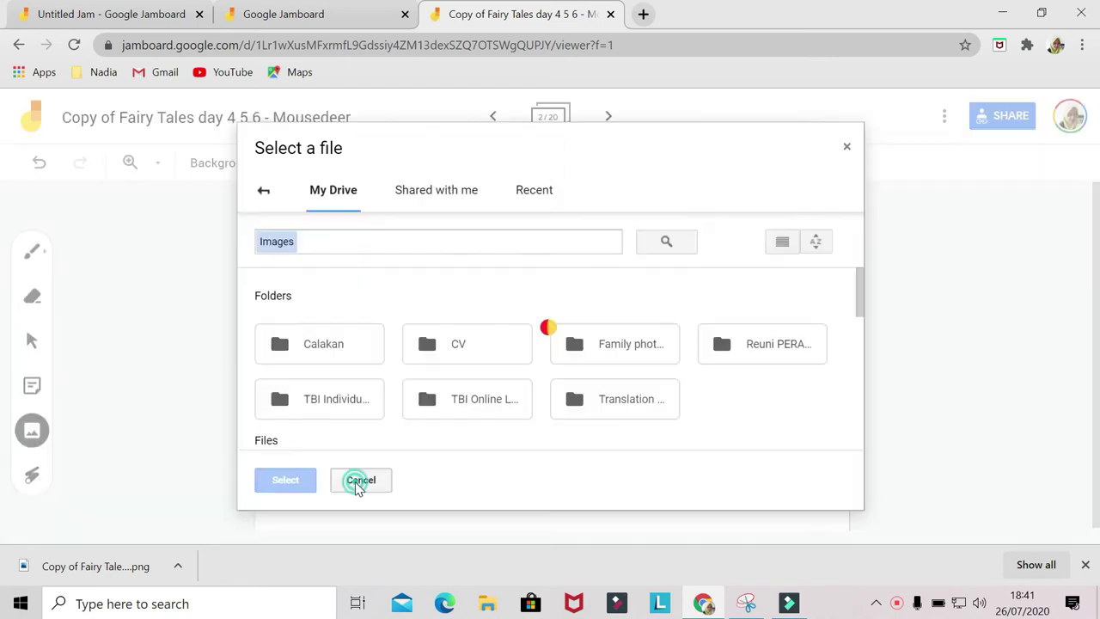
Insert the image "Copy of Fairy Tales day 4 5 6 - Mousedeer 1 (1)" from the device onto the second frame and enlarge it to cover the frame.
click(32, 434)
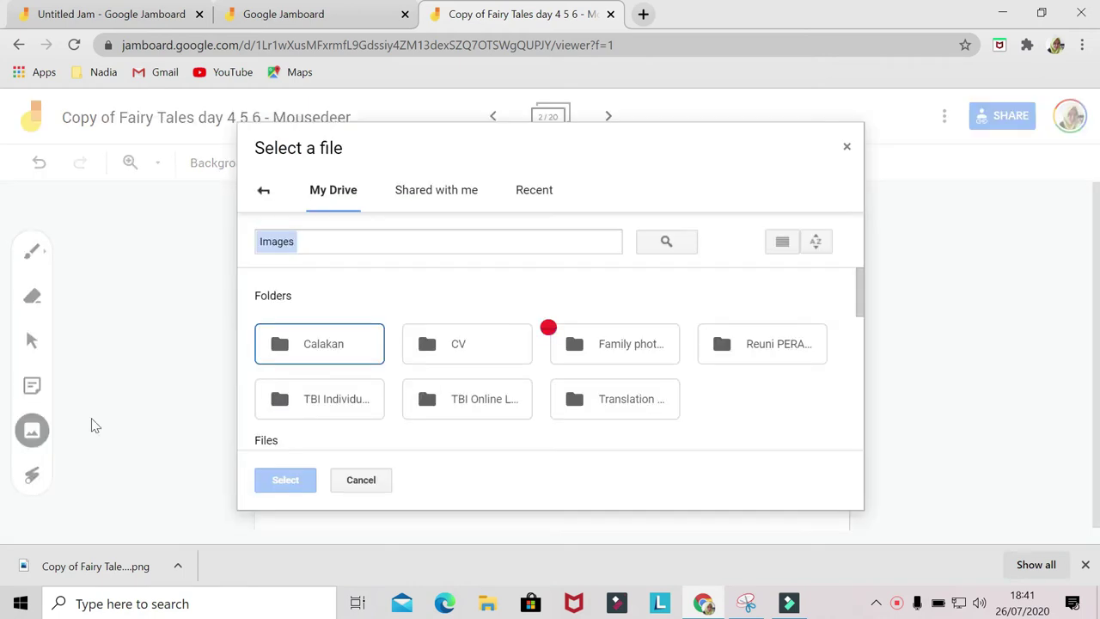
click(268, 194)
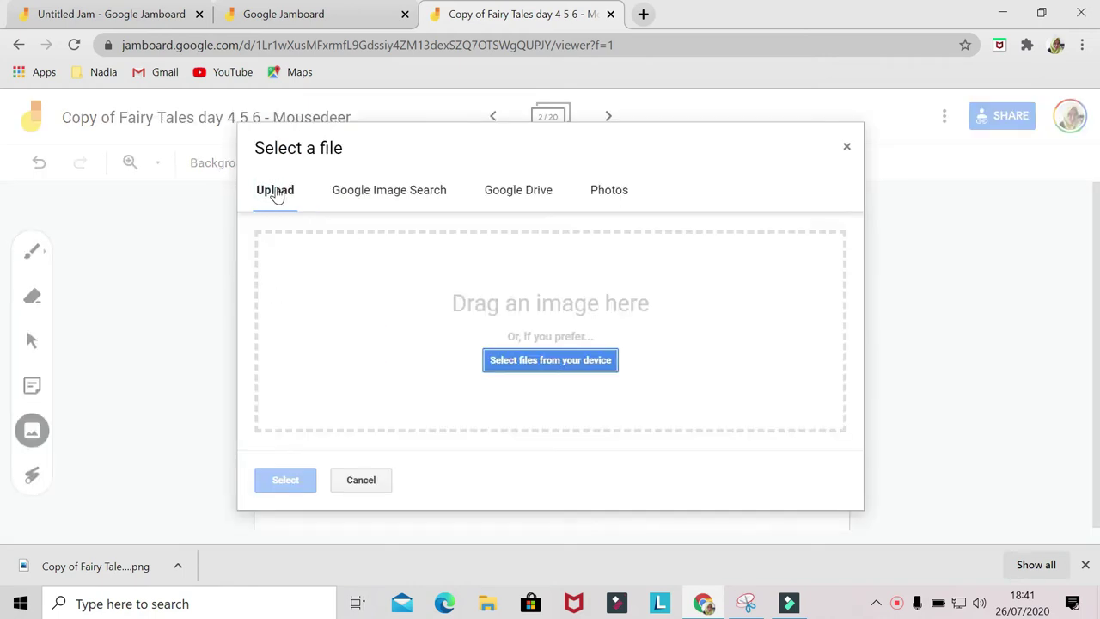
click(509, 361)
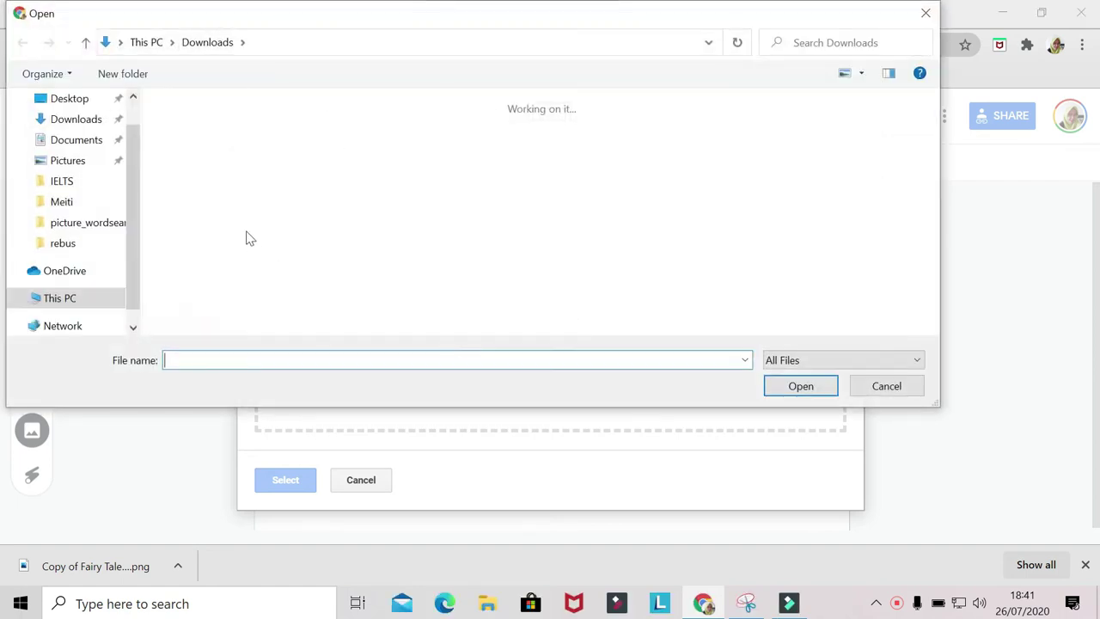
click(216, 196)
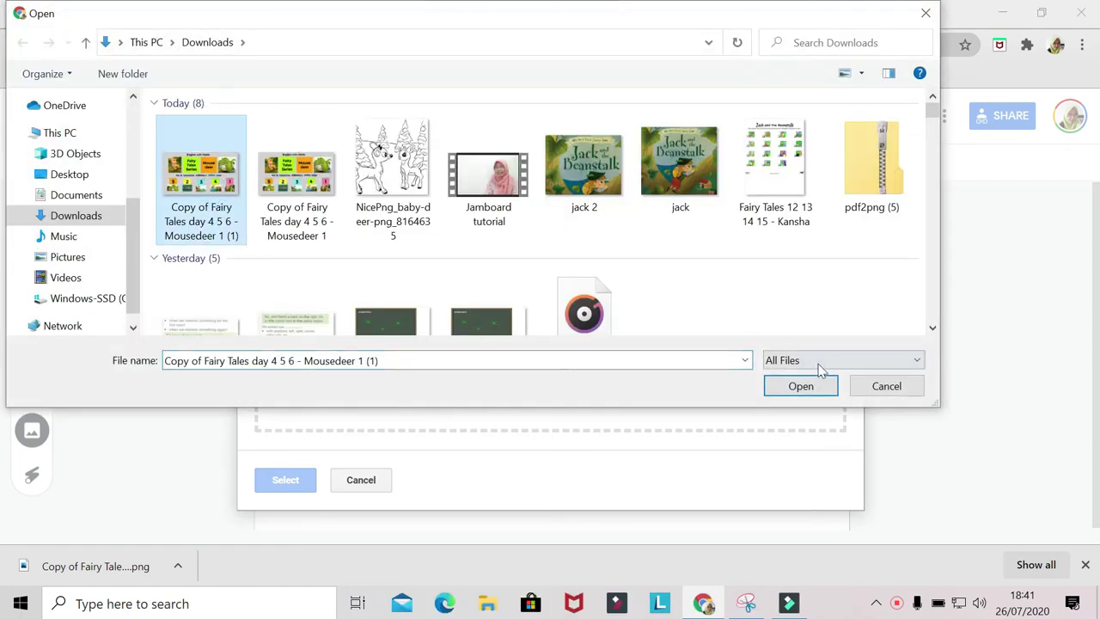
click(821, 385)
drag(574, 393, 429, 314)
drag(557, 370, 847, 521)
Try moving the deer picture and the word "interactive" on the first frame, and undo both moves.
click(494, 117)
drag(385, 302, 337, 324)
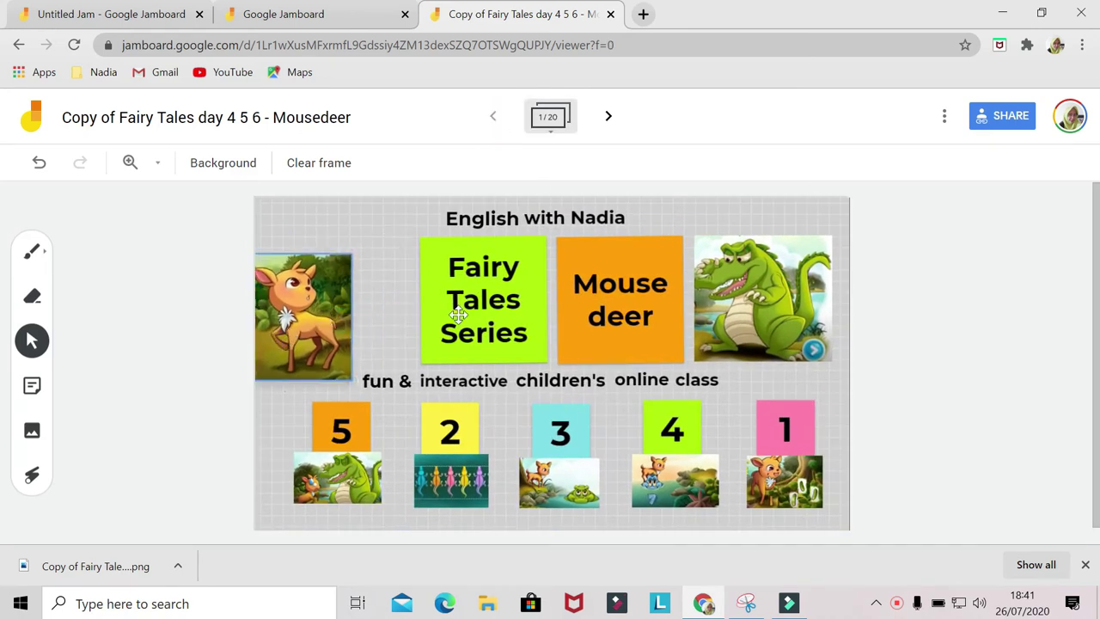
drag(467, 295, 496, 286)
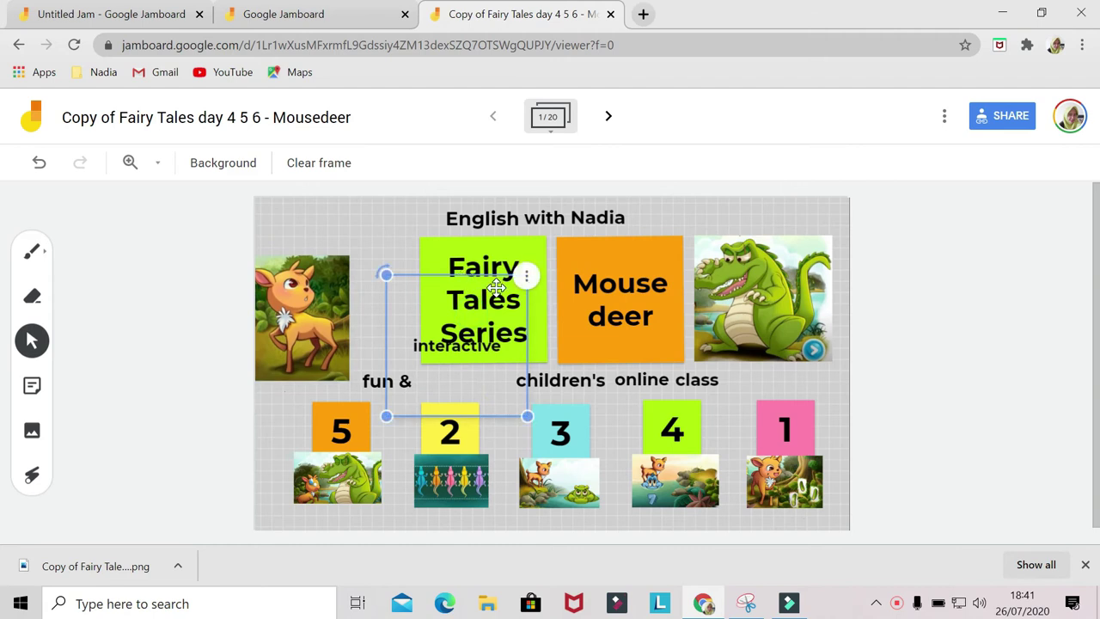
key(ctrl+z)
key(ctrl+z)
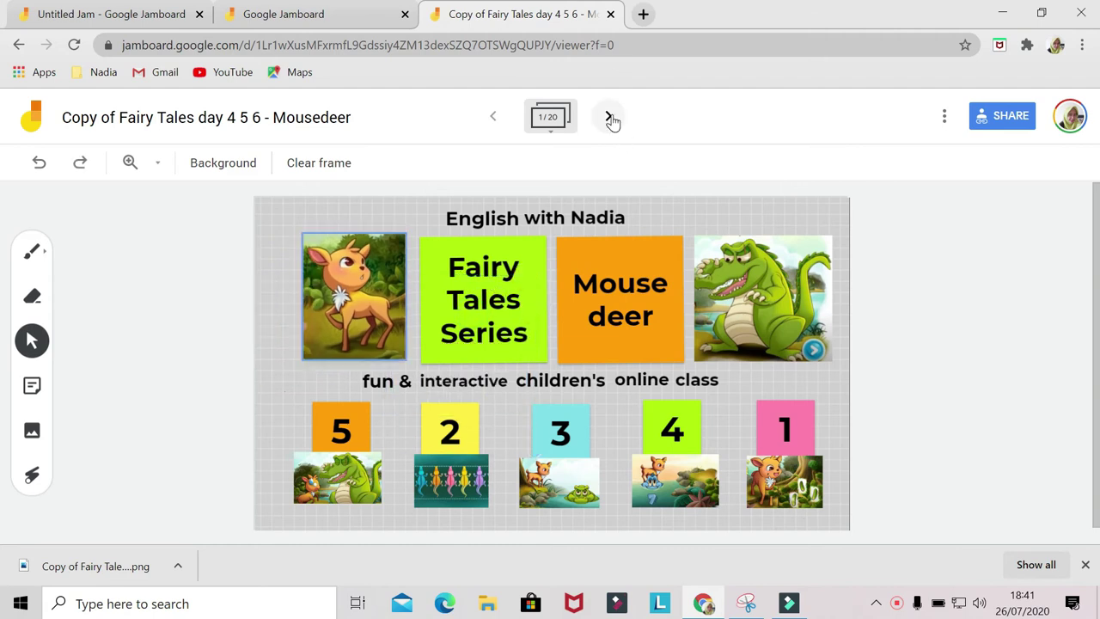
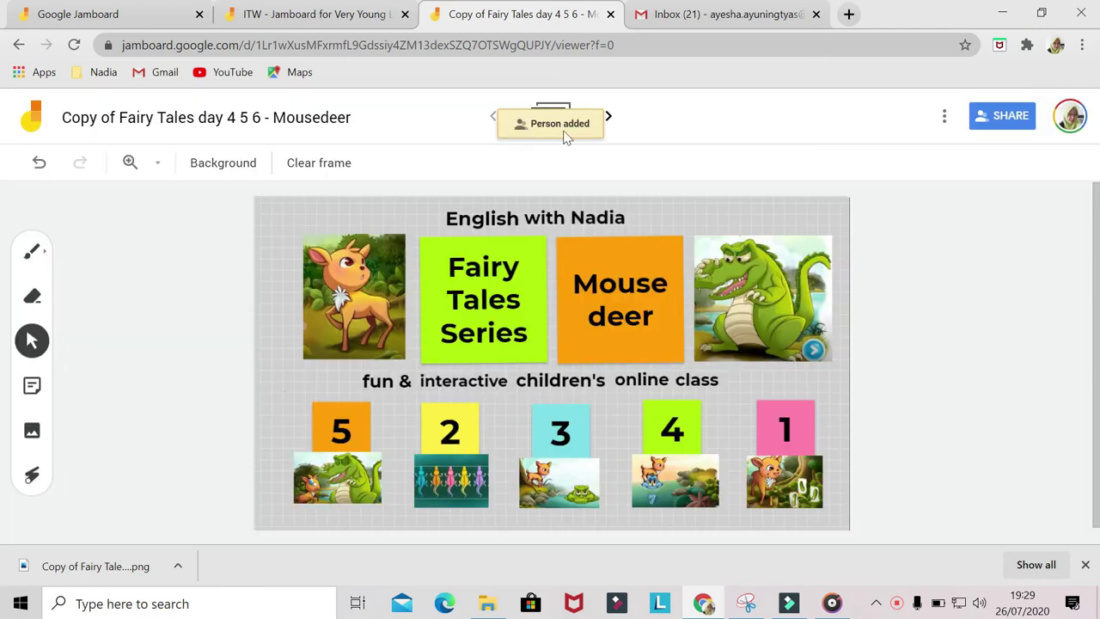
Switch to Gmail, open the shared jam from its invitation e-mail, and view each collaborator's position in the owner's frame overview.
click(709, 17)
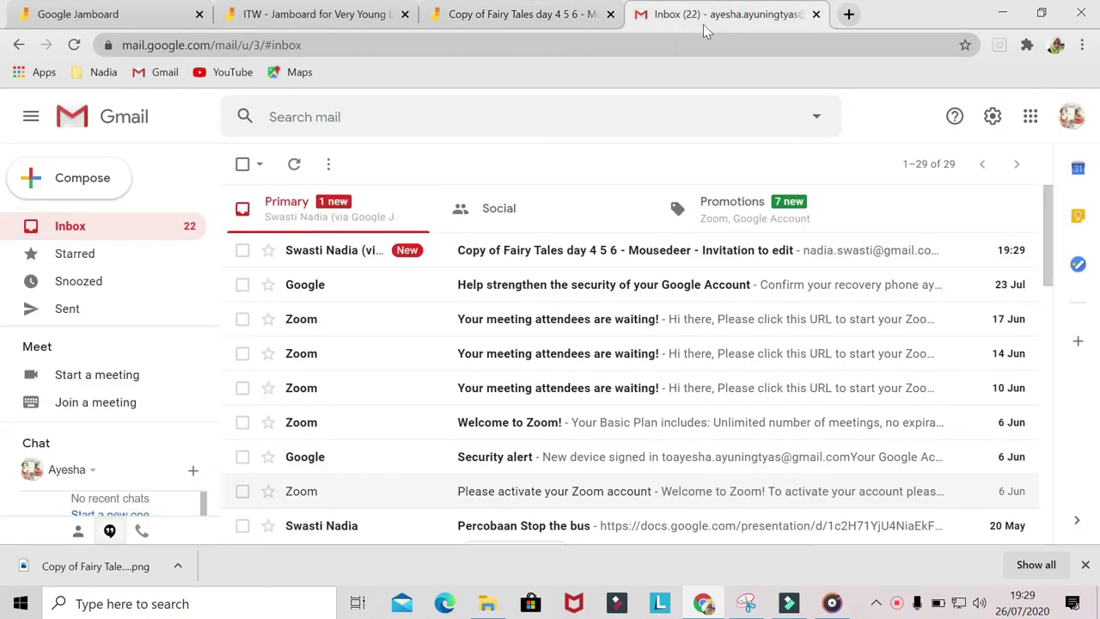
click(475, 250)
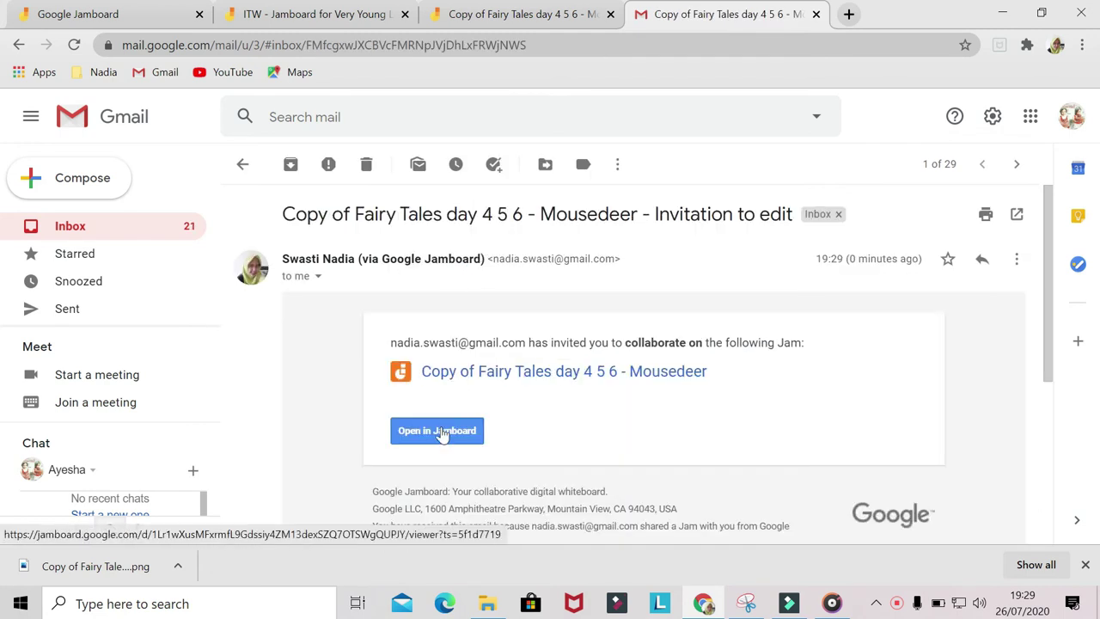
click(441, 435)
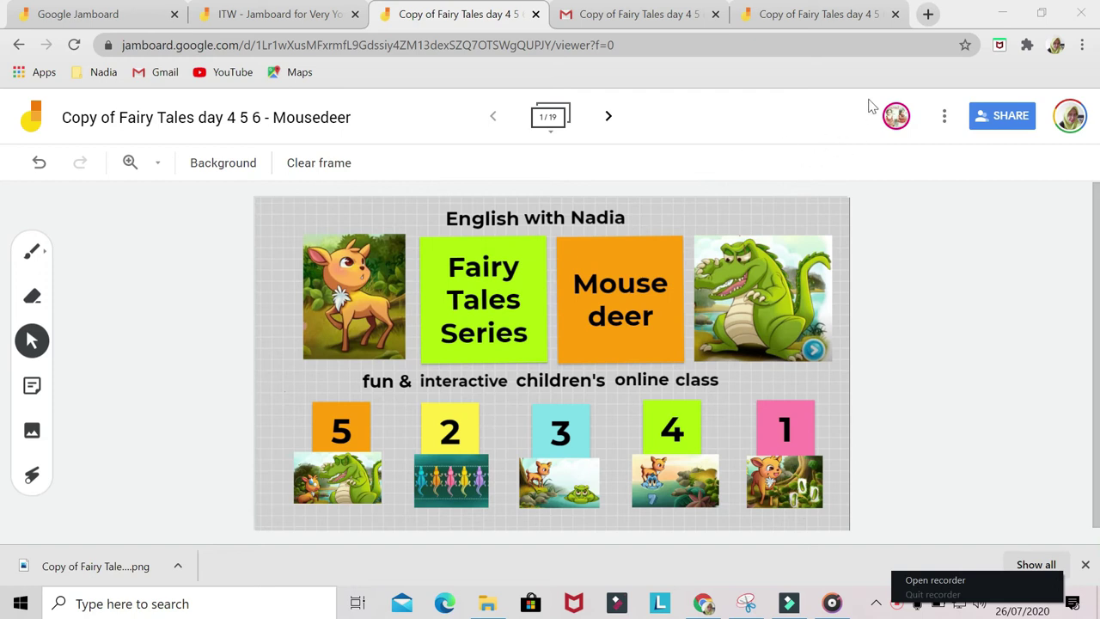
click(540, 130)
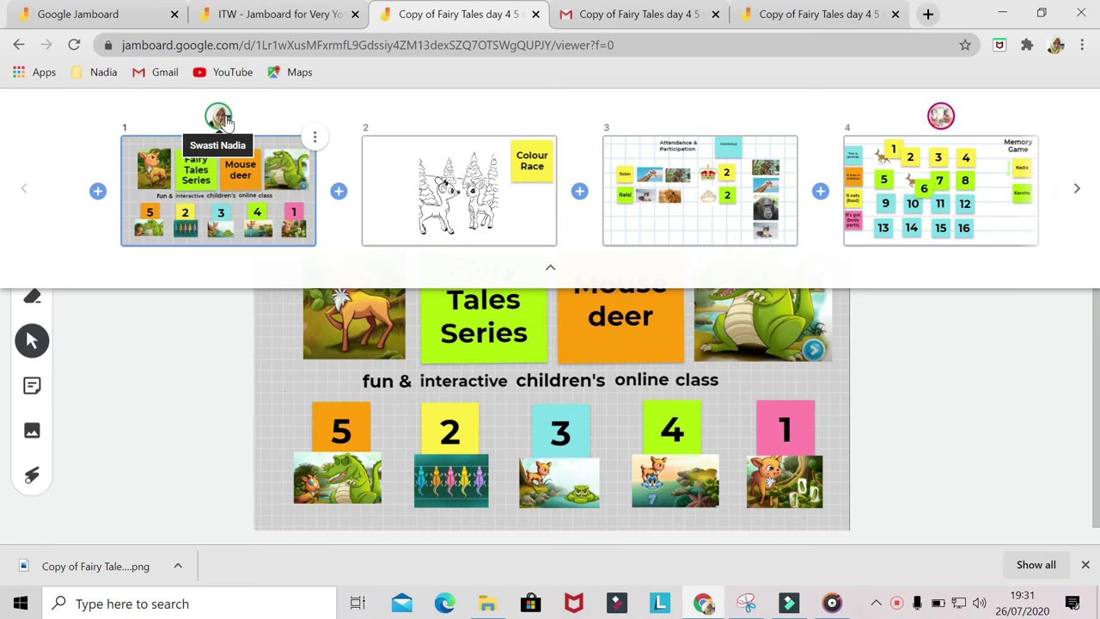
click(221, 121)
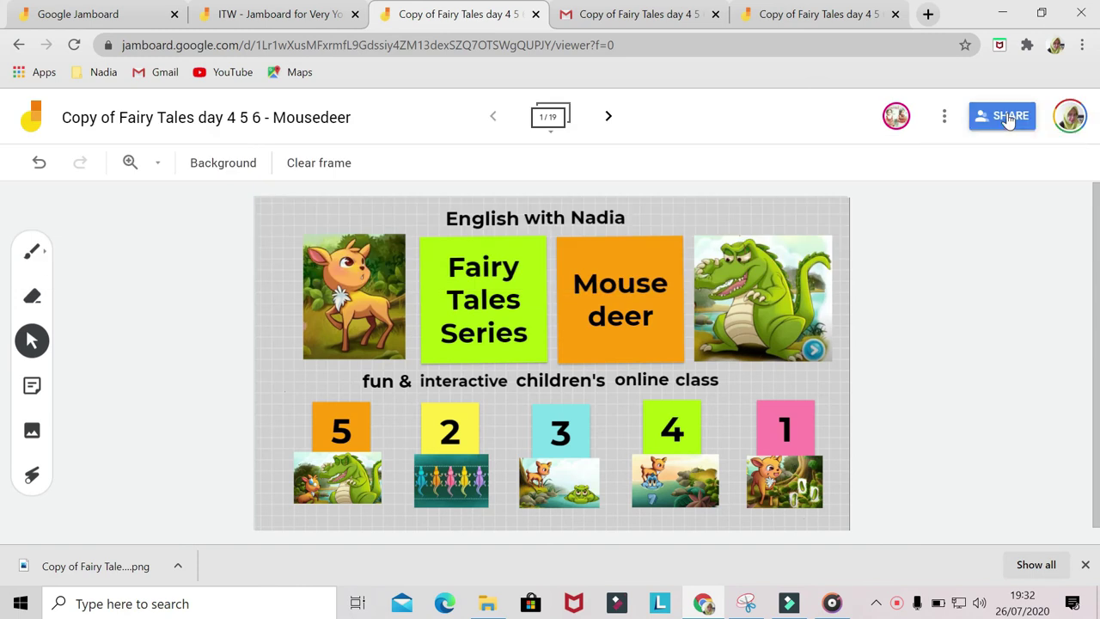
Share the Mousedeer jam with anyone with the link as Editor and copy the link.
click(1009, 120)
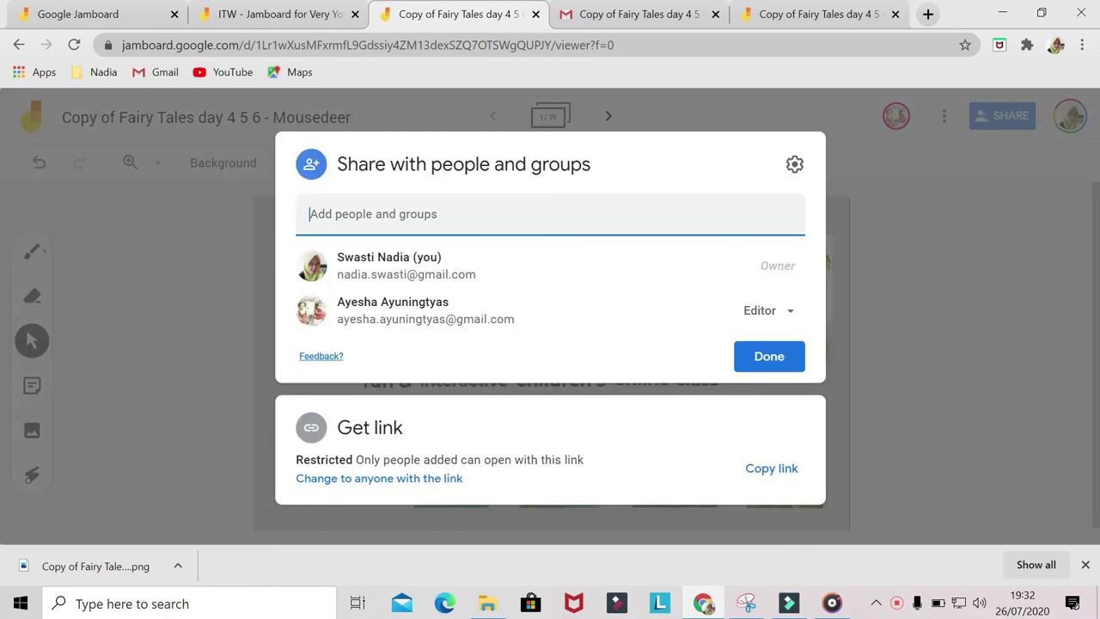
click(351, 435)
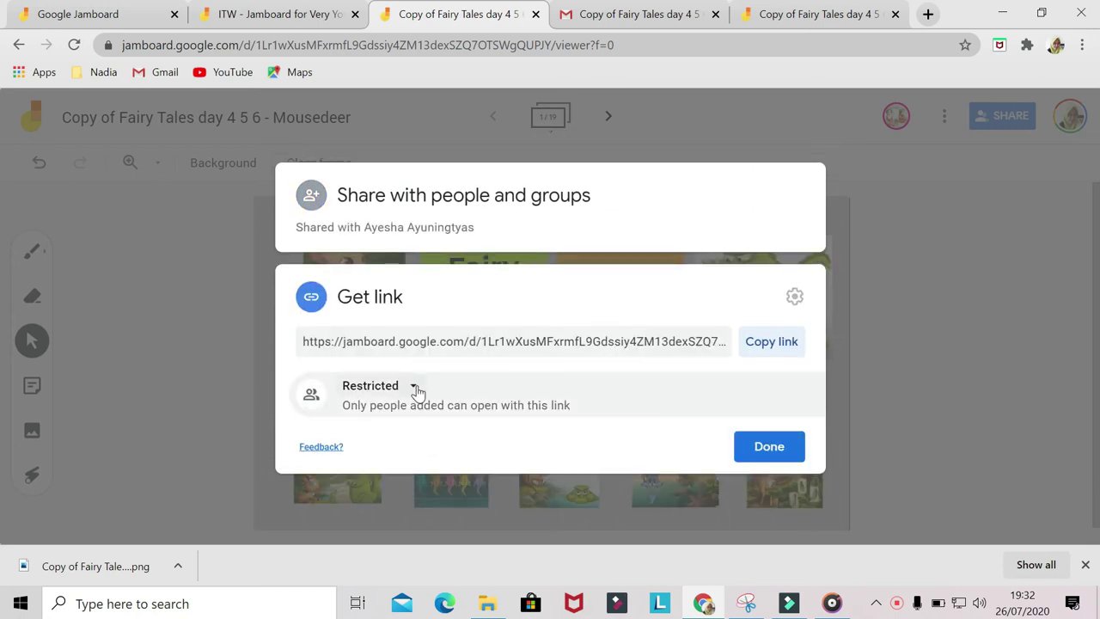
click(414, 388)
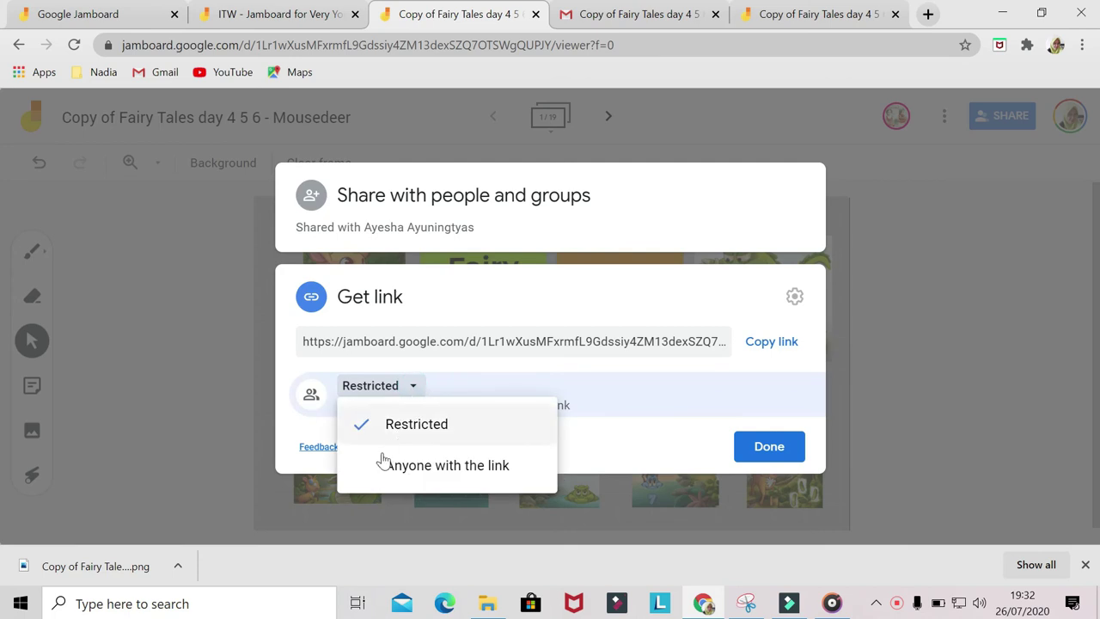
click(383, 465)
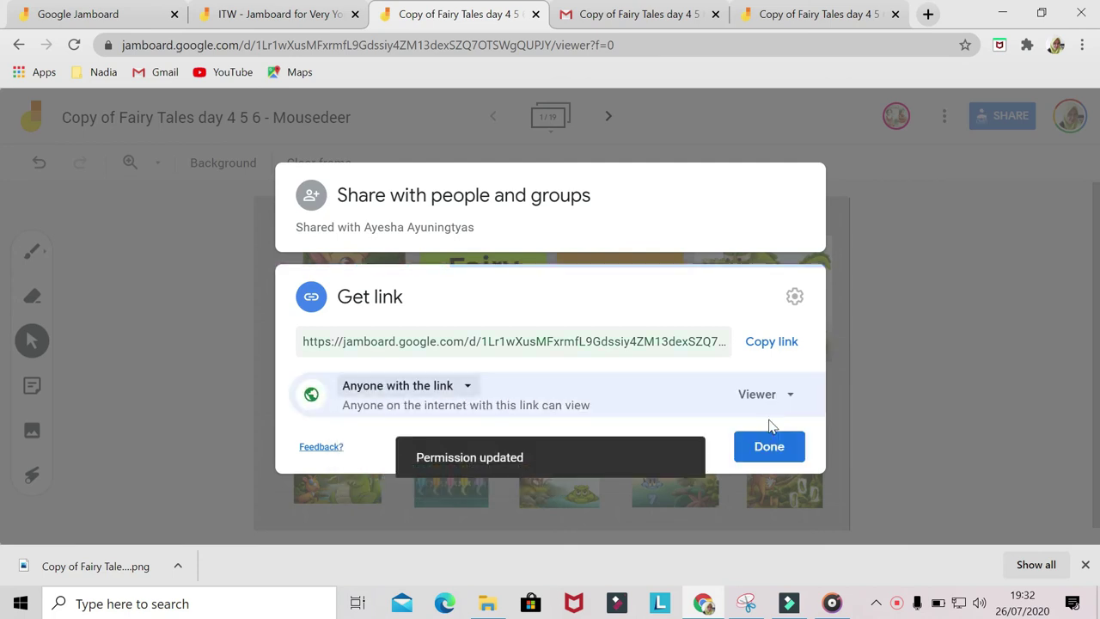
click(791, 400)
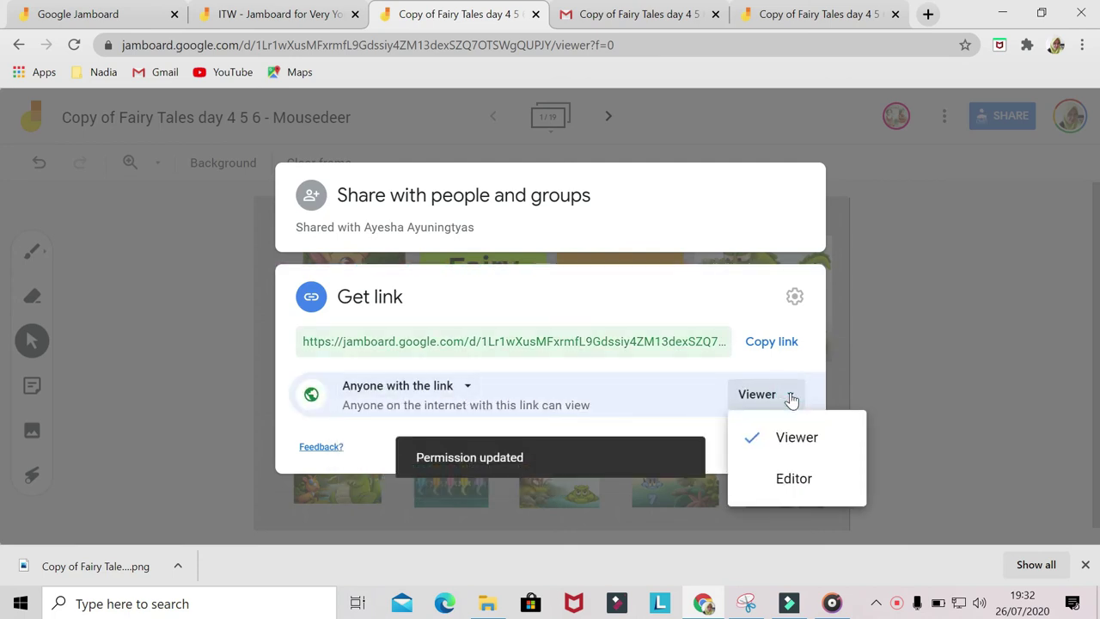
click(787, 479)
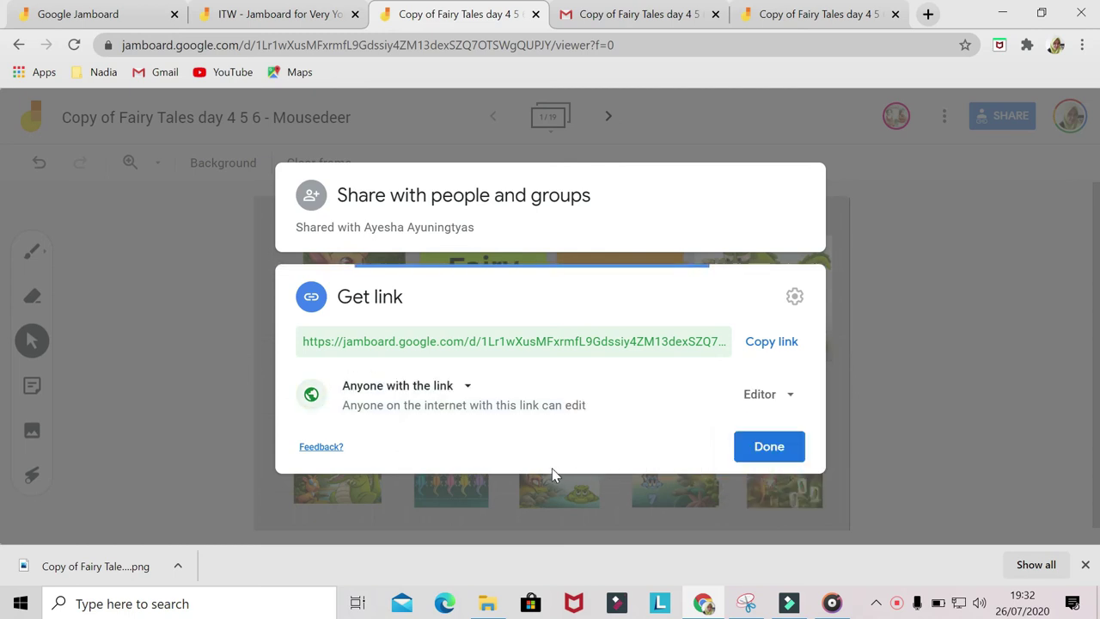
click(776, 341)
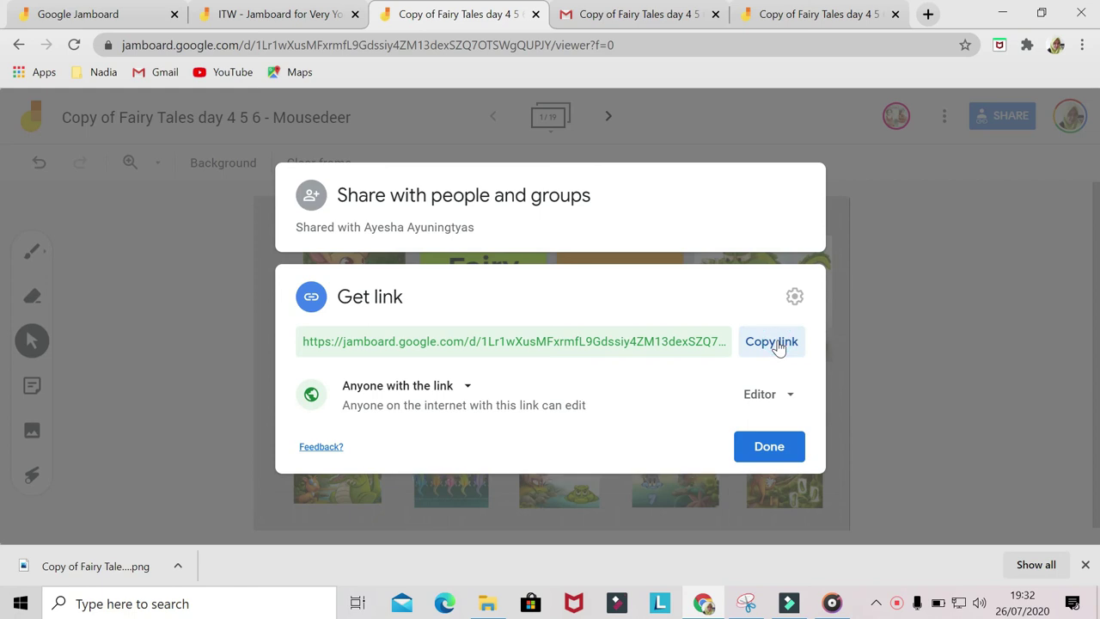
click(769, 447)
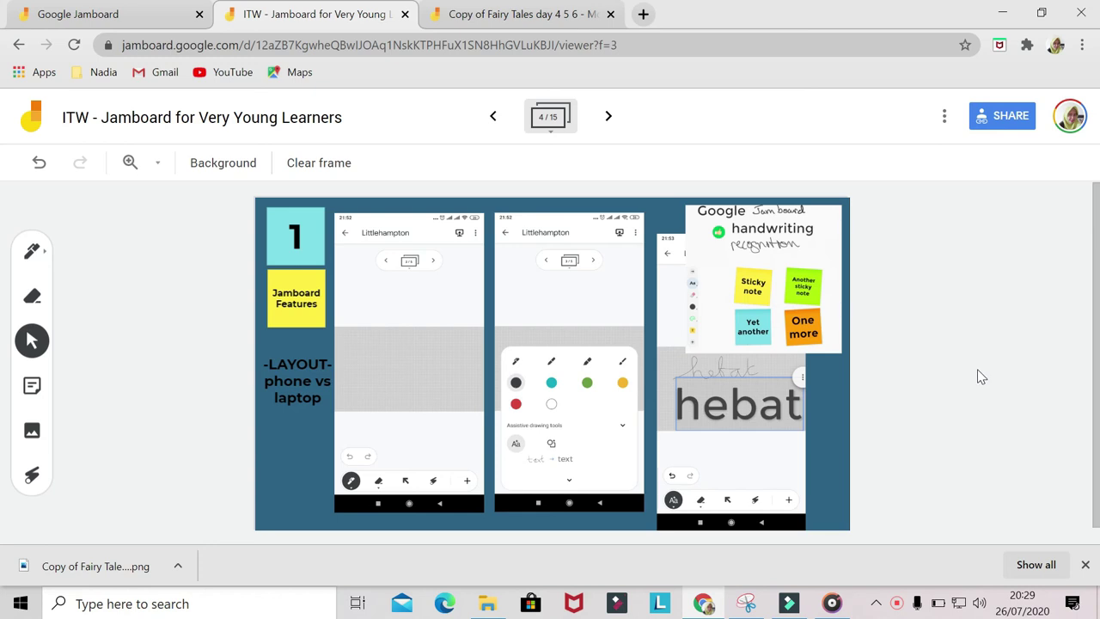
Point out the phone toolbar, drawing options and handwriting recognition pictures on the layout frame with the laser tool.
click(32, 478)
mouse_move(584, 424)
mouse_down()
mouse_move(502, 405)
mouse_move(477, 430)
mouse_move(569, 420)
mouse_up()
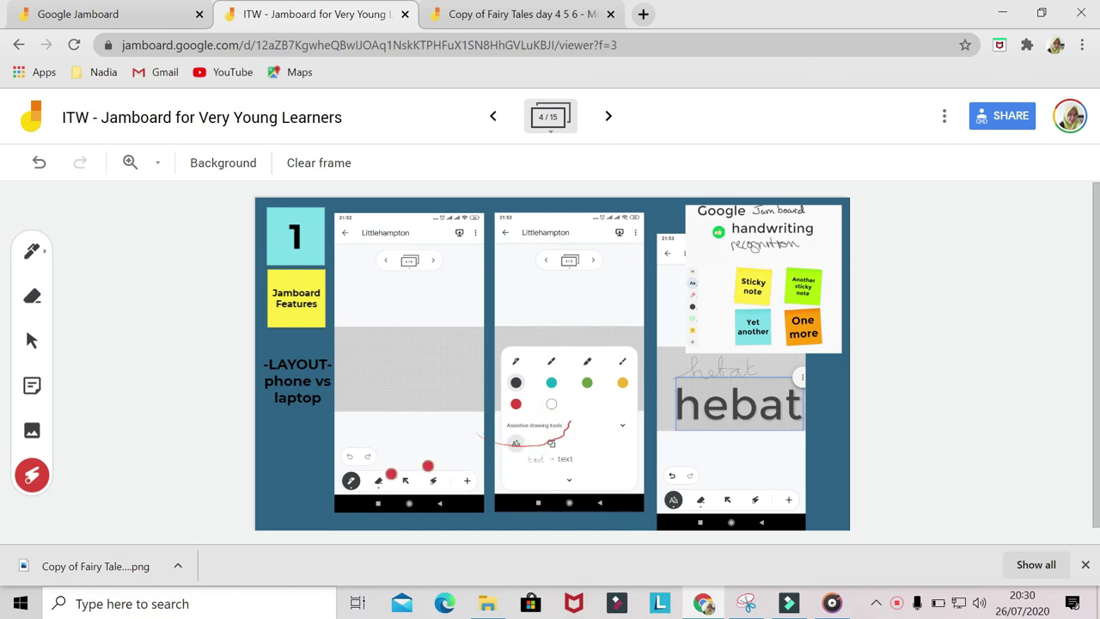
mouse_move(366, 479)
mouse_down()
mouse_move(335, 473)
mouse_move(353, 506)
mouse_move(372, 471)
mouse_move(465, 458)
mouse_up()
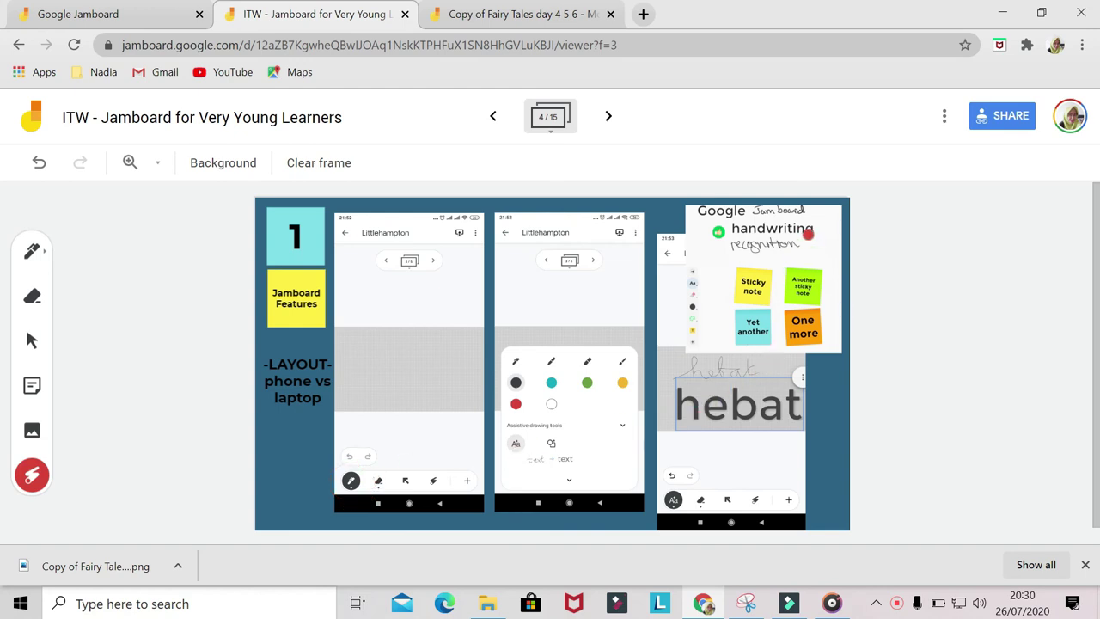
mouse_move(763, 362)
mouse_down()
mouse_move(718, 353)
mouse_move(660, 369)
mouse_move(769, 370)
mouse_move(691, 378)
mouse_move(663, 408)
mouse_move(791, 423)
mouse_move(799, 392)
mouse_up()
Go to the pros and cons frame and circle the green advantage notes with the laser.
click(608, 117)
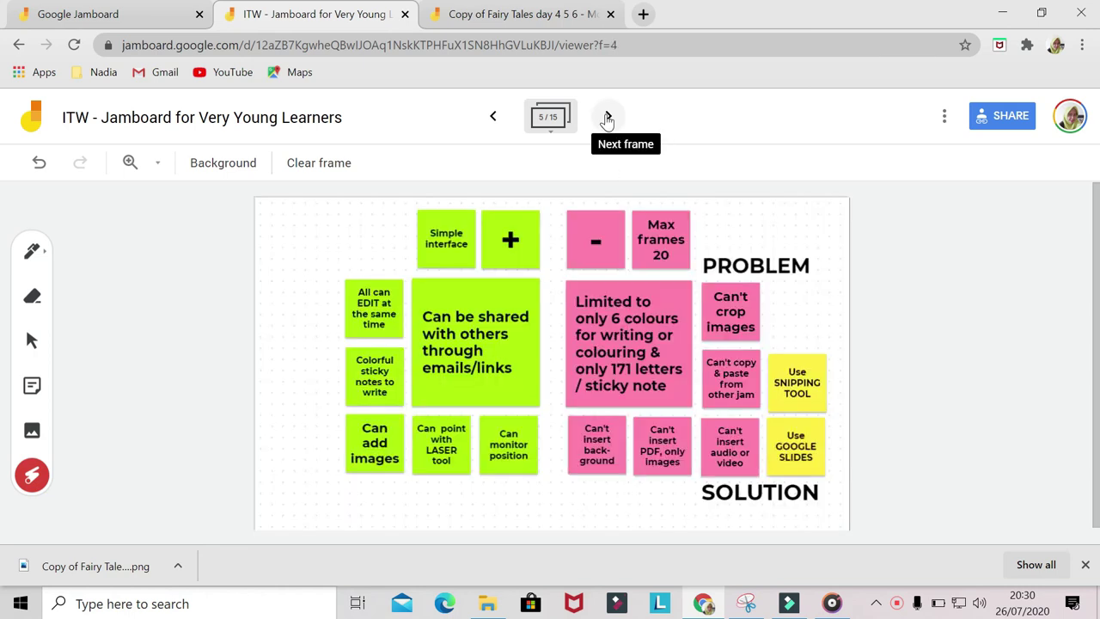
mouse_move(550, 234)
mouse_down()
mouse_move(408, 207)
mouse_move(352, 253)
mouse_up()
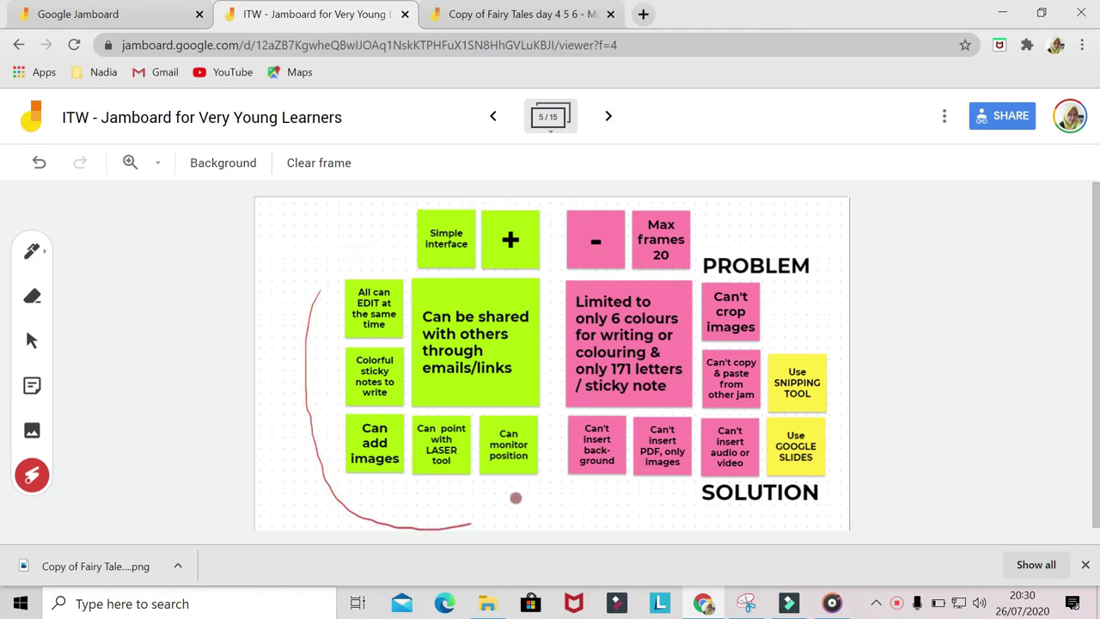